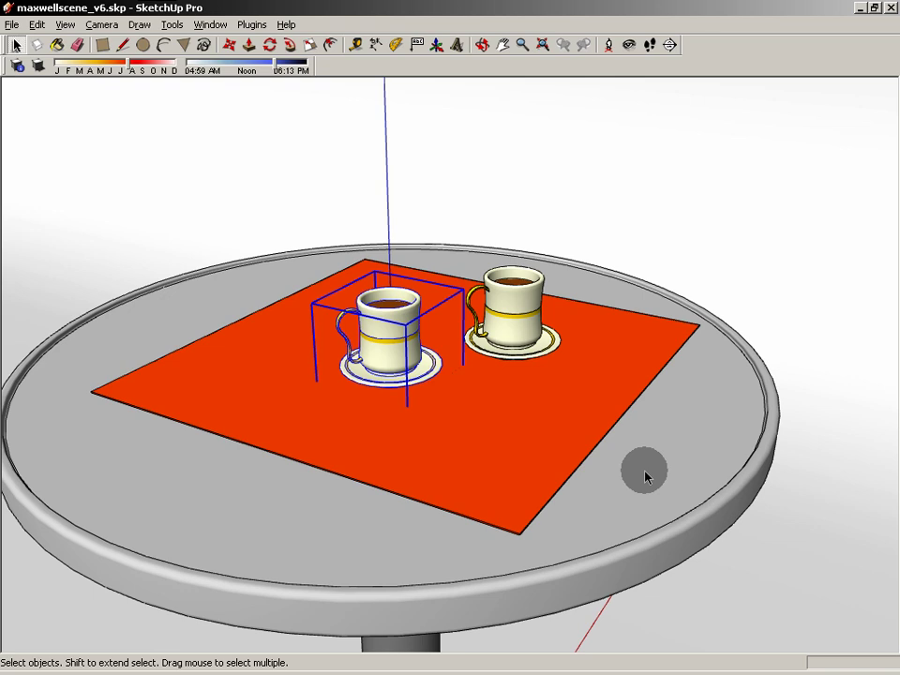
- Examine the studio scene around the café table, including the backdrop, the overhead panels, the table base and the cups
{"action": "scroll", "coordinate": [644, 476], "scroll_direction": "down", "scroll_amount": 4}
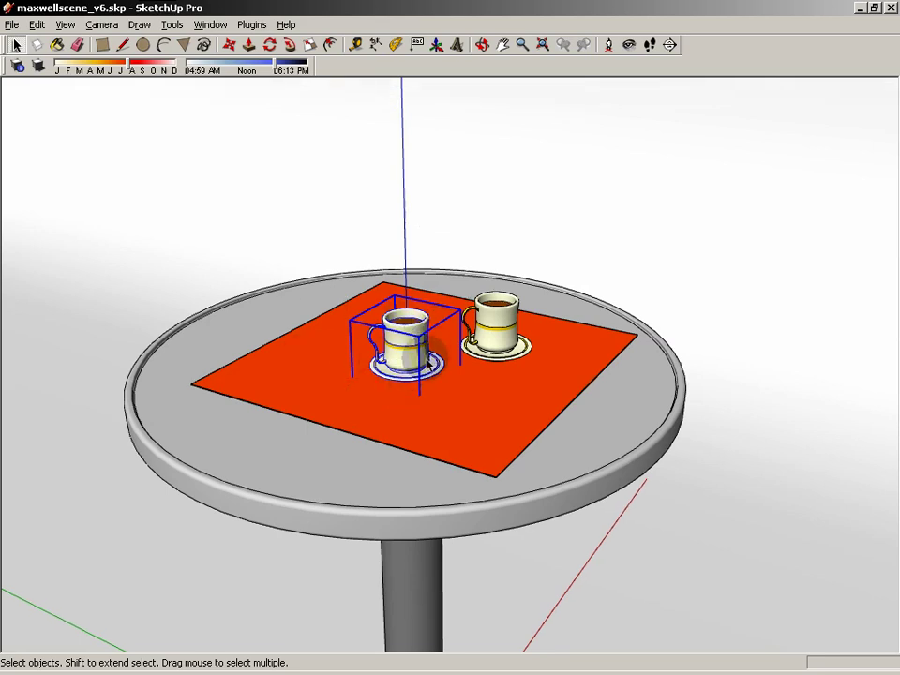
{"action": "middle_click_drag", "start_coordinate": [410, 375], "coordinate": [344, 394]}
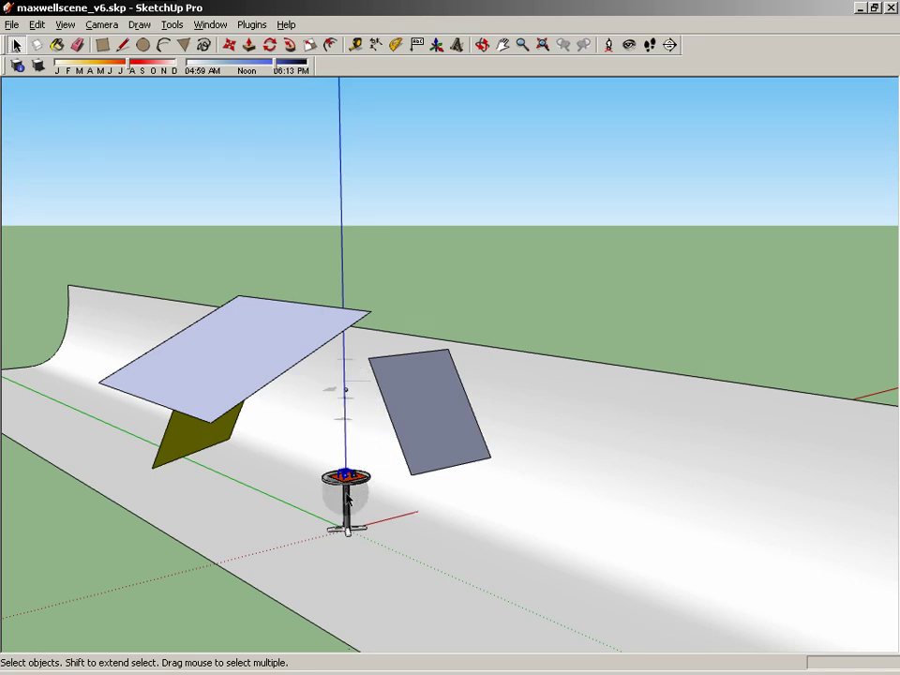
{"action": "middle_click_drag", "start_coordinate": [328, 467], "coordinate": [488, 404]}
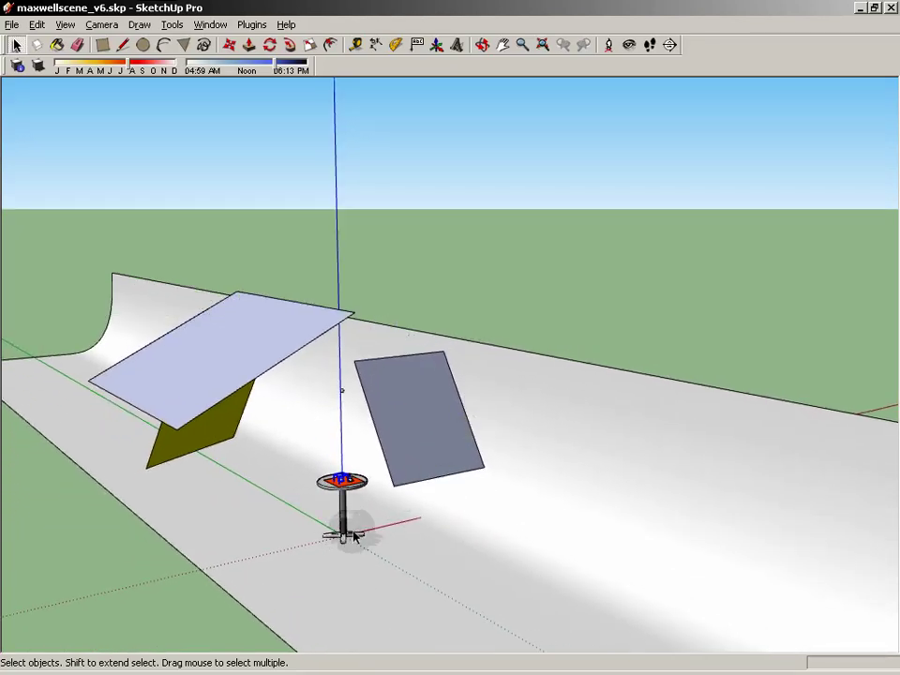
{"action": "middle_click_drag", "start_coordinate": [345, 532], "coordinate": [439, 474]}
{"action": "scroll", "coordinate": [410, 496], "scroll_direction": "up", "scroll_amount": 10}
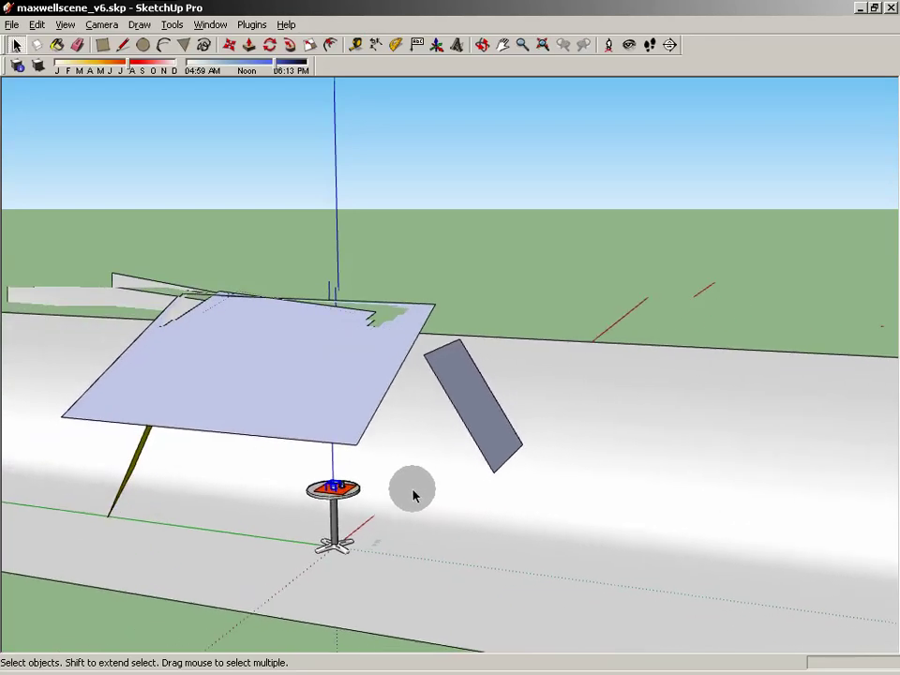
{"action": "scroll", "coordinate": [403, 496], "scroll_direction": "up", "scroll_amount": 8}
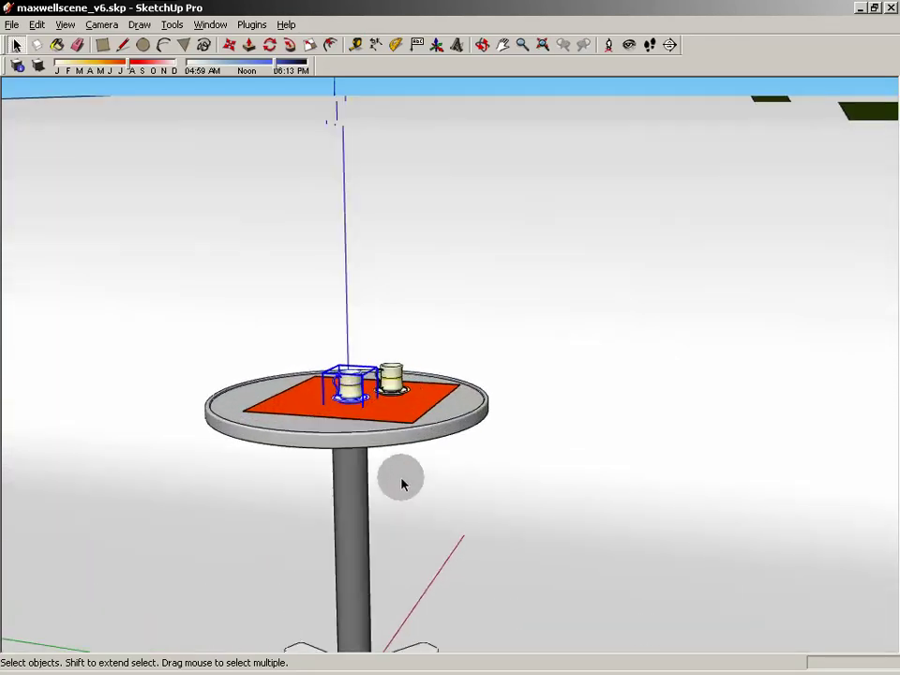
{"action": "middle_click_drag", "start_coordinate": [394, 405], "coordinate": [408, 507]}
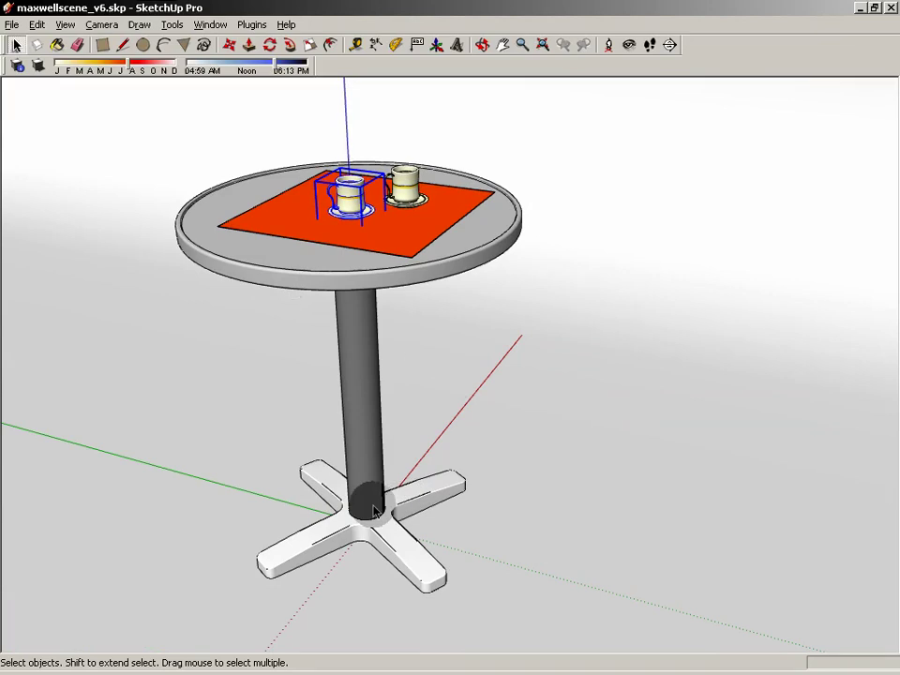
{"action": "scroll", "coordinate": [441, 380], "scroll_direction": "down", "scroll_amount": 5}
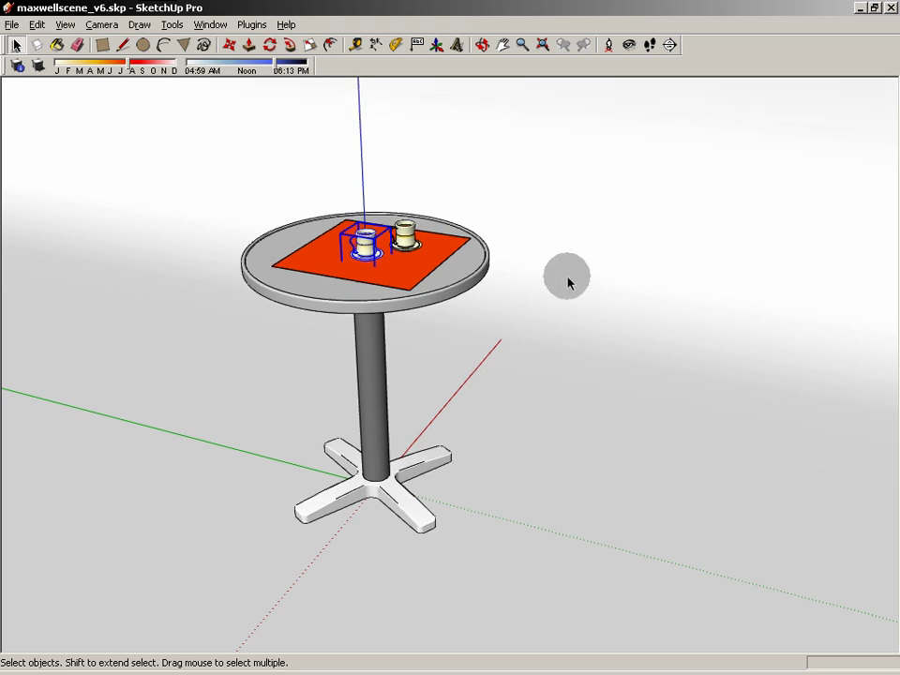
{"action": "scroll", "coordinate": [568, 281], "scroll_direction": "up", "scroll_amount": 4}
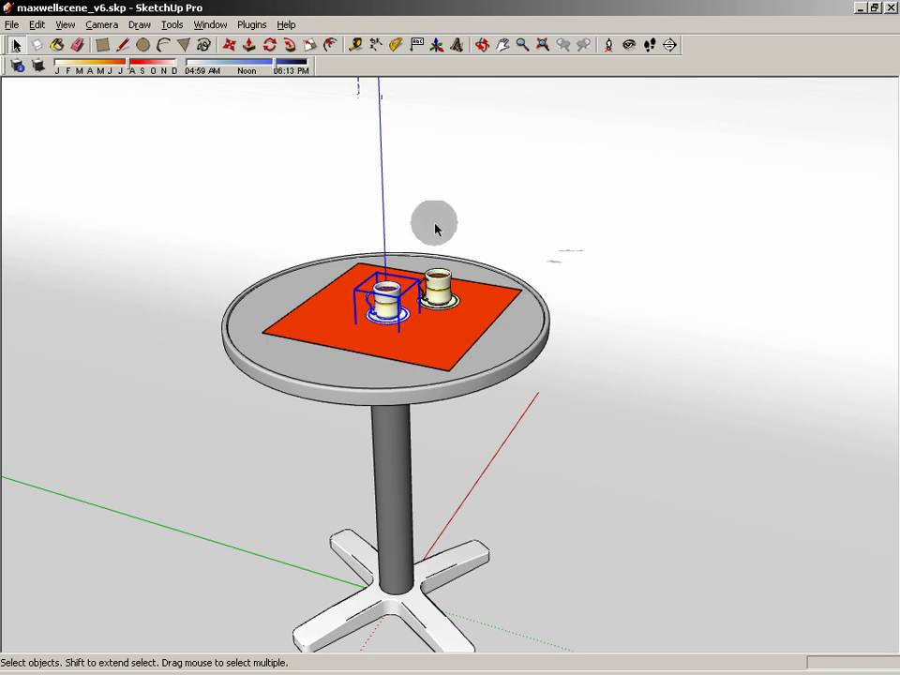
- Show the Maxwell toolbar and open the Maxwell Scene Manager
{"action": "left_click", "coordinate": [66, 25]}
{"action": "mouse_move", "coordinate": [73, 42]}
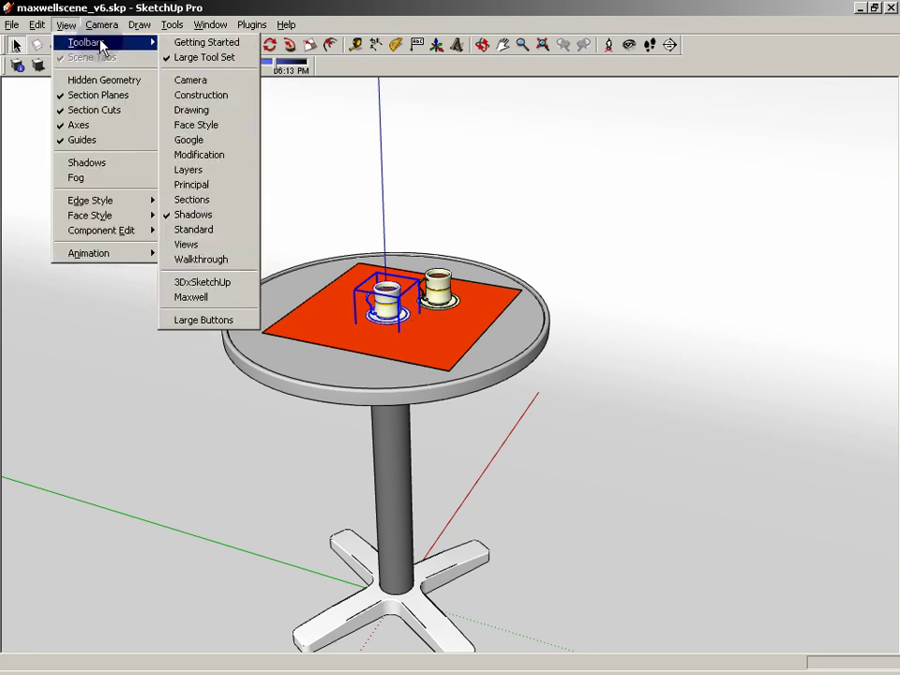
{"action": "left_click", "coordinate": [195, 300]}
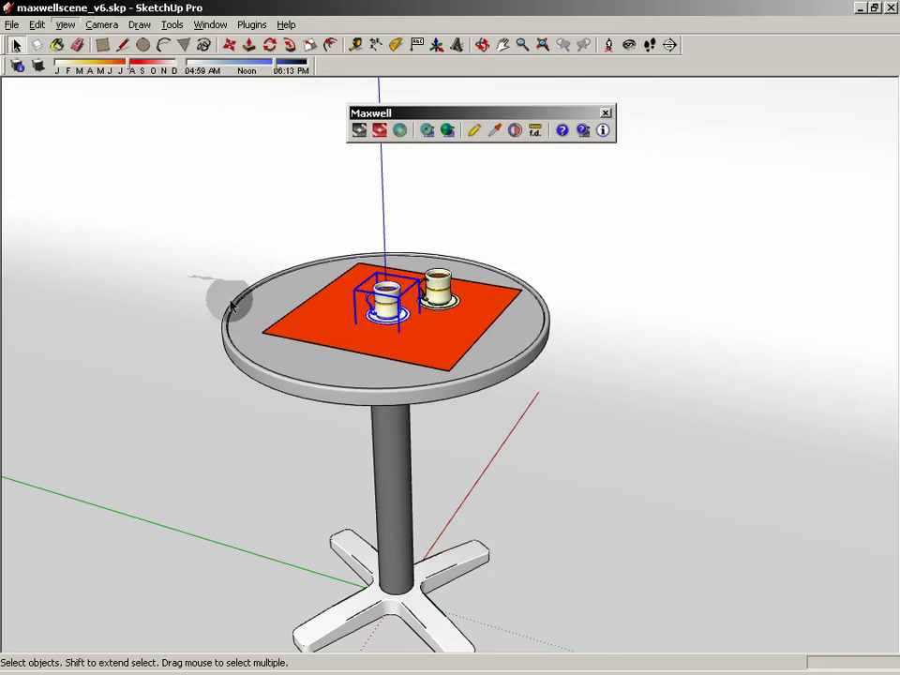
{"action": "left_click", "coordinate": [474, 132]}
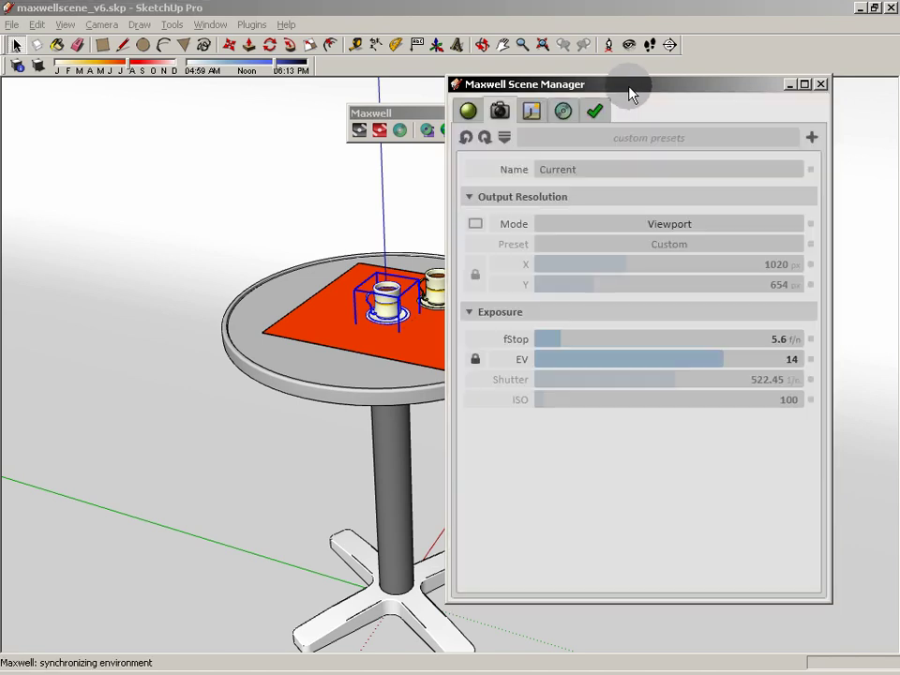
- Dock the Maxwell toolbar with the other toolbars and move the Scene Manager beside the table so the cups stay visible
{"action": "left_click_drag", "start_coordinate": [473, 88], "coordinate": [35, 91]}
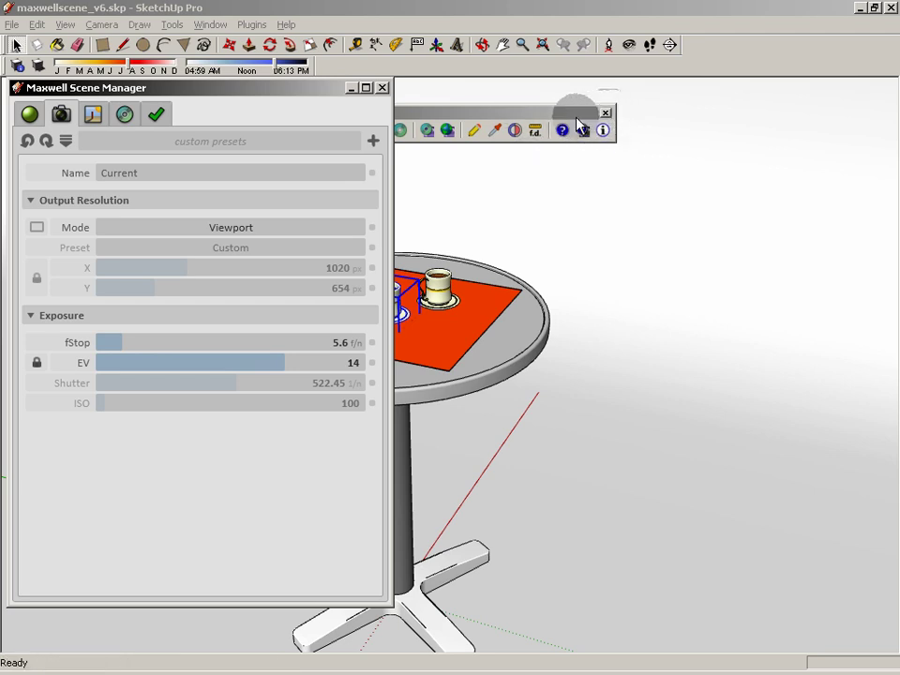
{"action": "left_click_drag", "start_coordinate": [574, 113], "coordinate": [614, 75]}
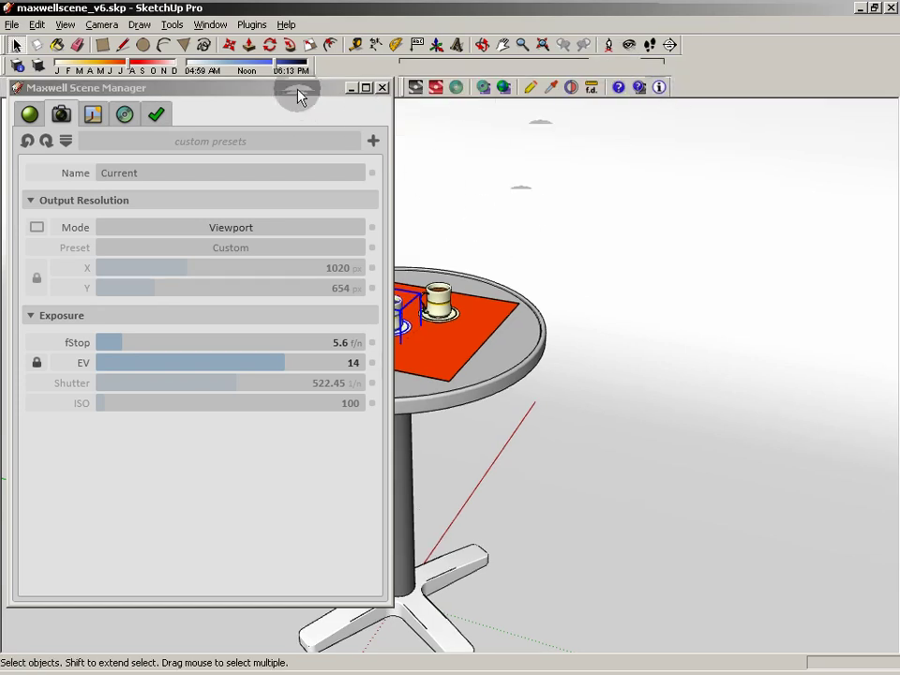
{"action": "left_click_drag", "start_coordinate": [242, 87], "coordinate": [701, 116]}
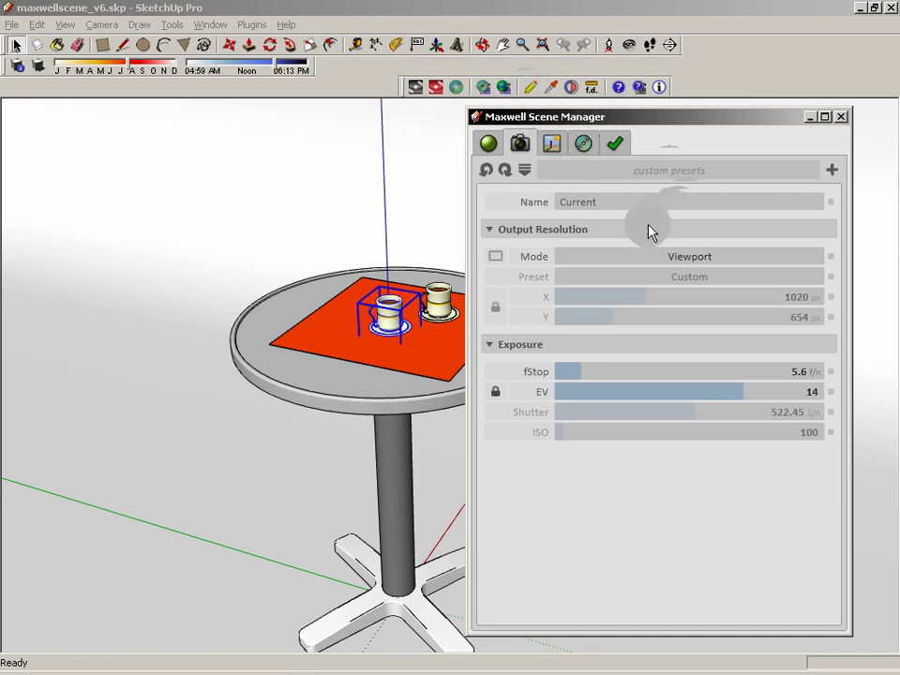
- Look at the Scene Manager's material page and expand the General section of its options
{"action": "left_click", "coordinate": [487, 143]}
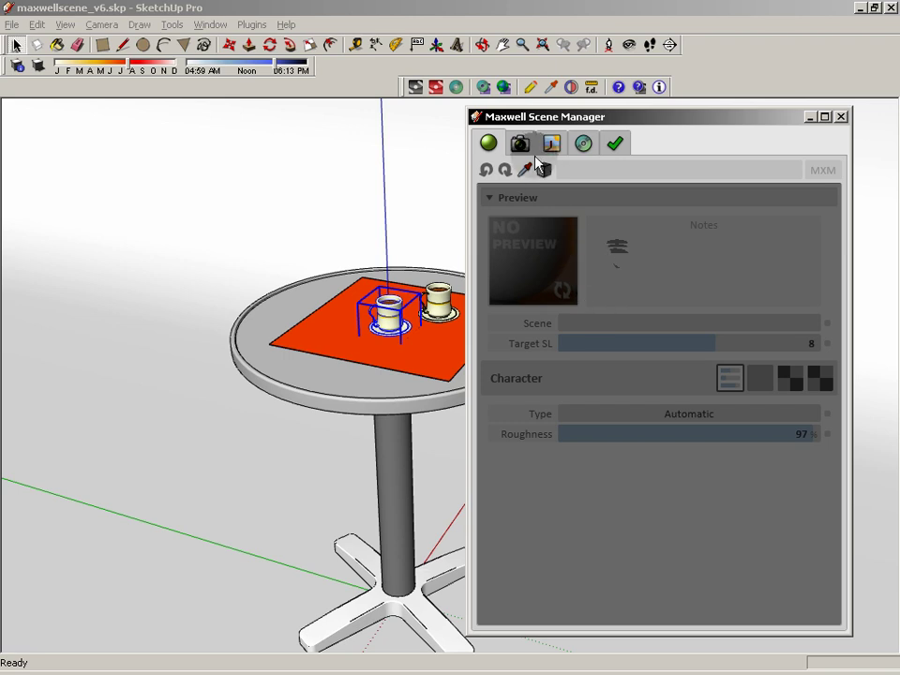
{"action": "left_click", "coordinate": [614, 146]}
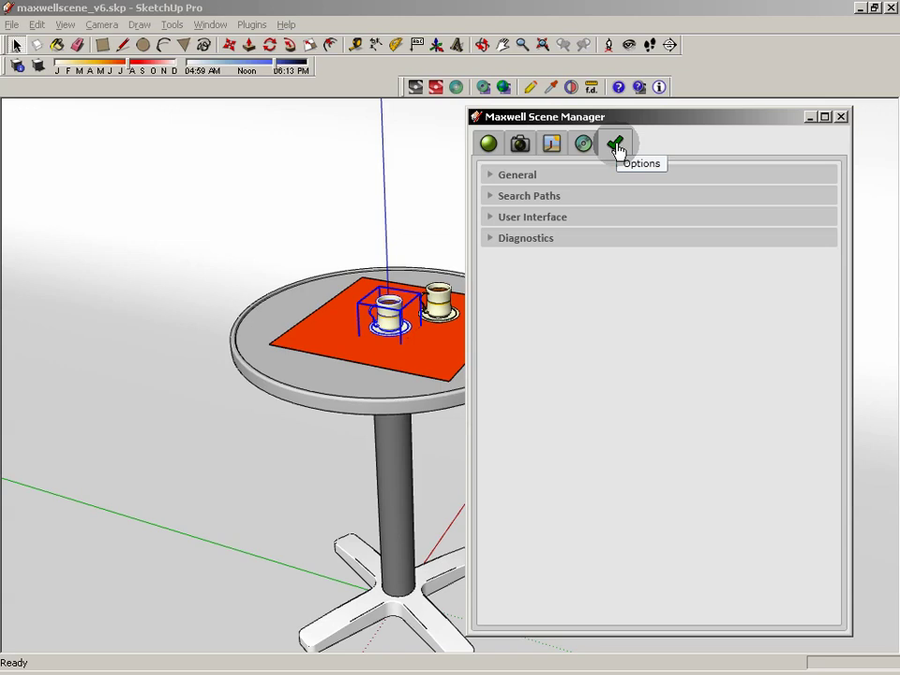
{"action": "left_click", "coordinate": [487, 175]}
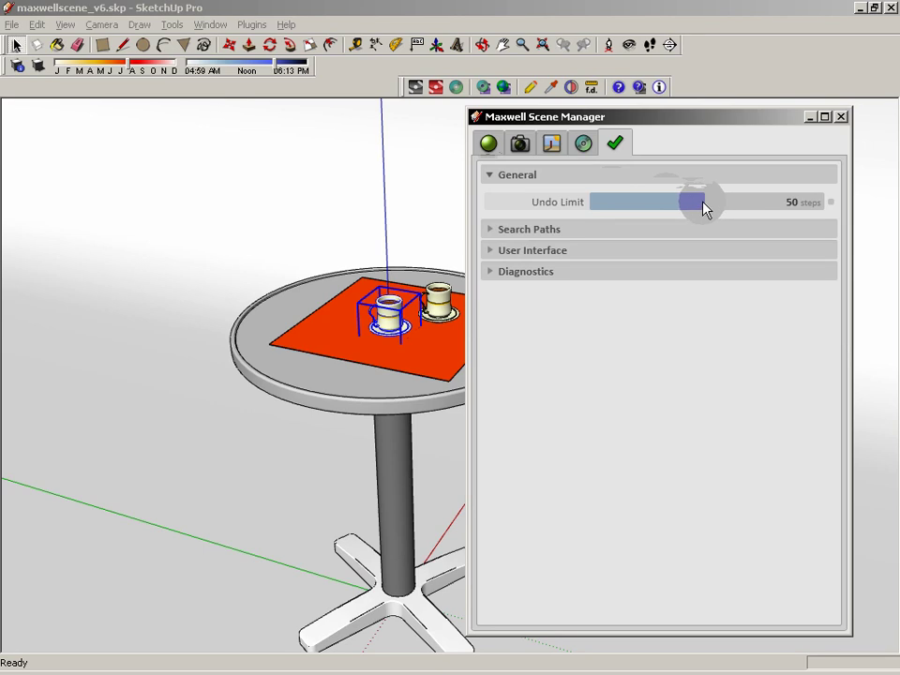
- Try an Undo Limit of 26 steps and reset it to the default
{"action": "left_click_drag", "start_coordinate": [703, 206], "coordinate": [658, 202]}
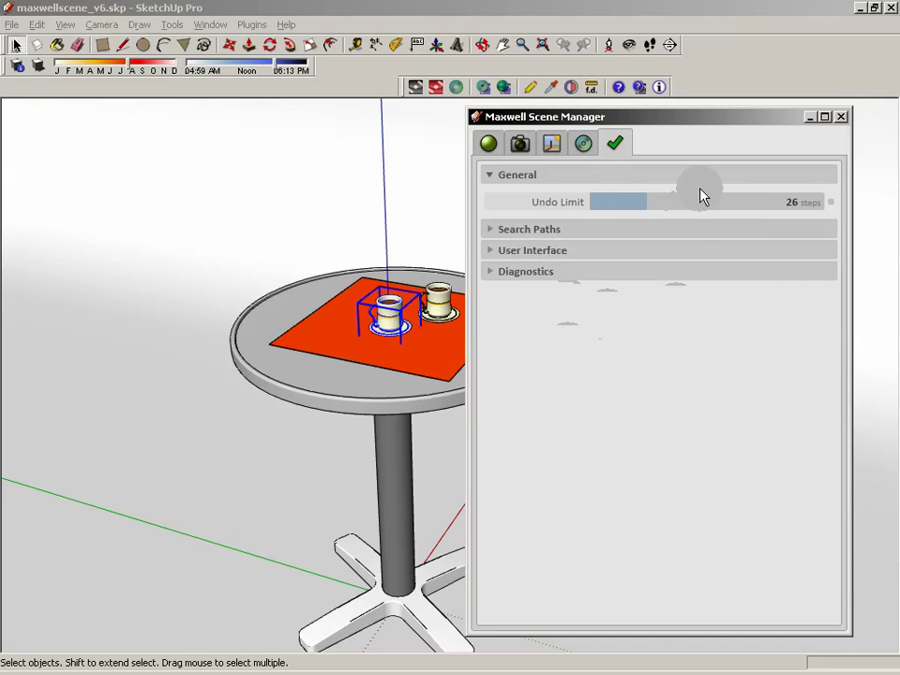
{"action": "left_click", "coordinate": [830, 203]}
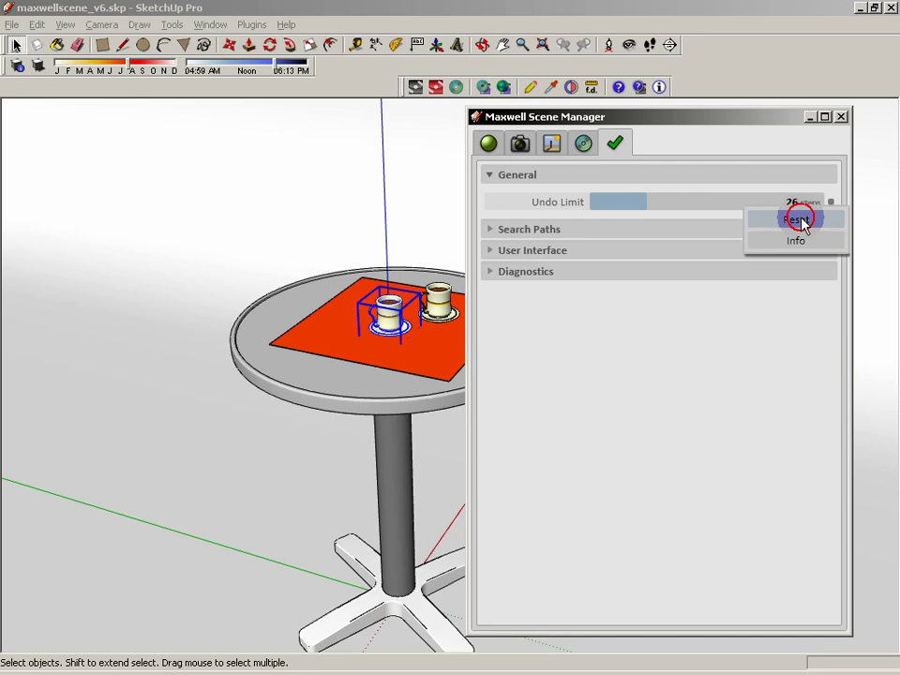
{"action": "left_click", "coordinate": [797, 219]}
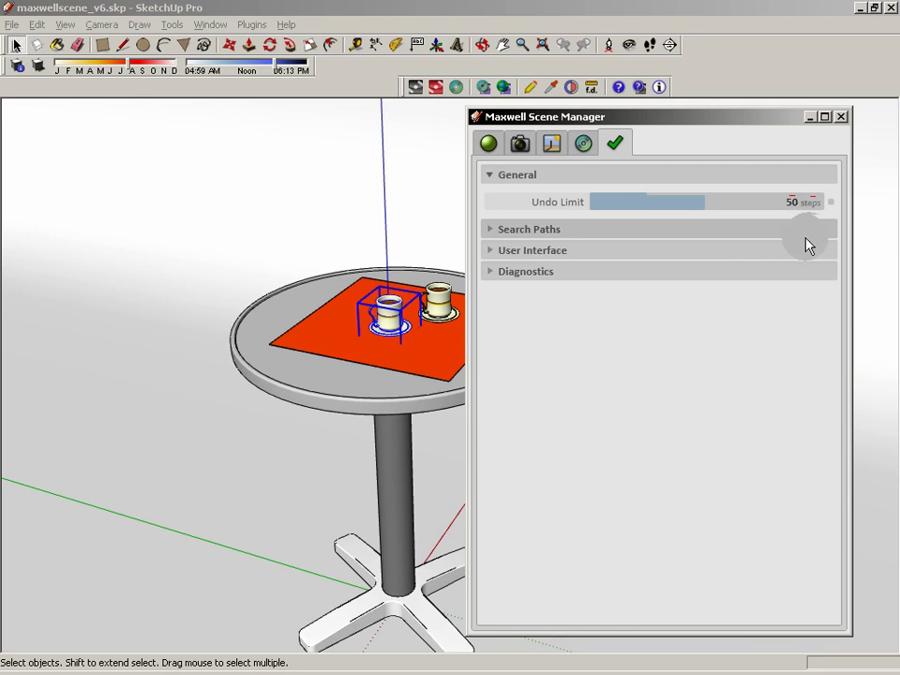
- Review the Search Paths used to locate missing texture and MXM files, and collapse the section again
{"action": "left_click", "coordinate": [489, 178]}
{"action": "left_click", "coordinate": [485, 194]}
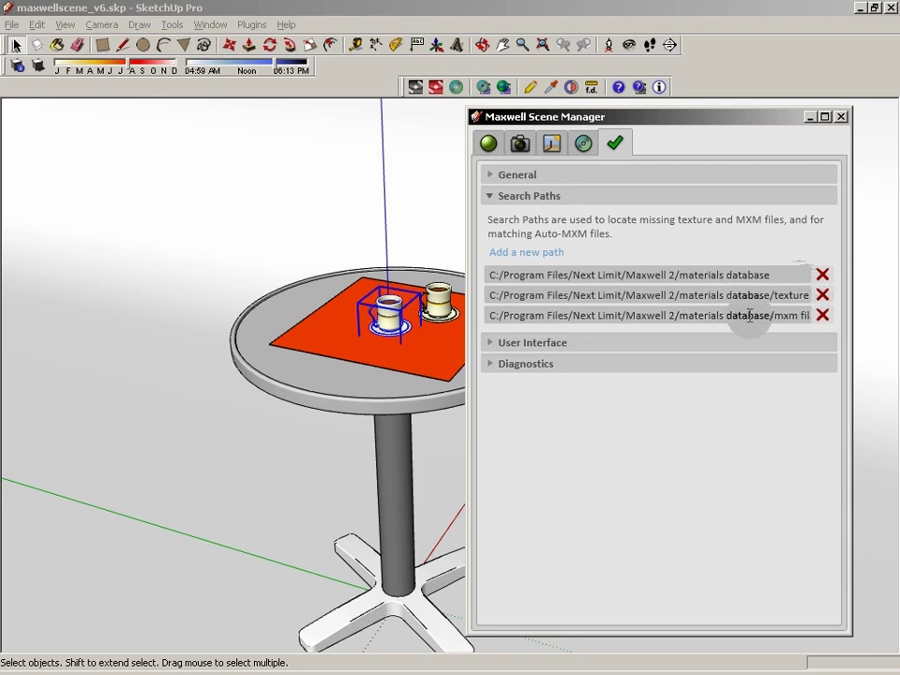
{"action": "left_click", "coordinate": [494, 197]}
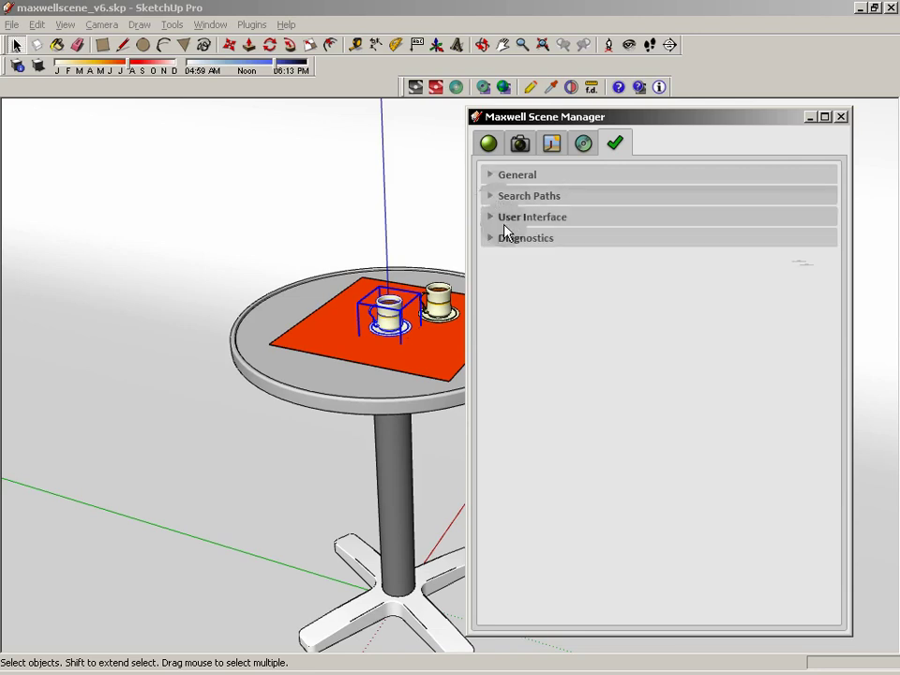
- In the User Interface options, switch File Browsers to Default and back to Custom
{"action": "left_click", "coordinate": [490, 220]}
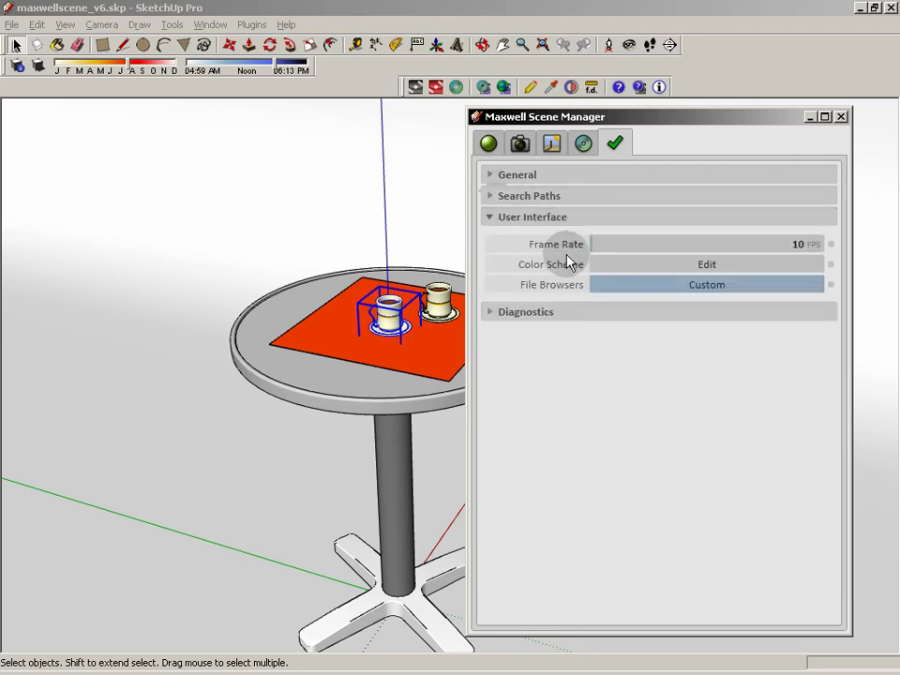
{"action": "left_click", "coordinate": [715, 289]}
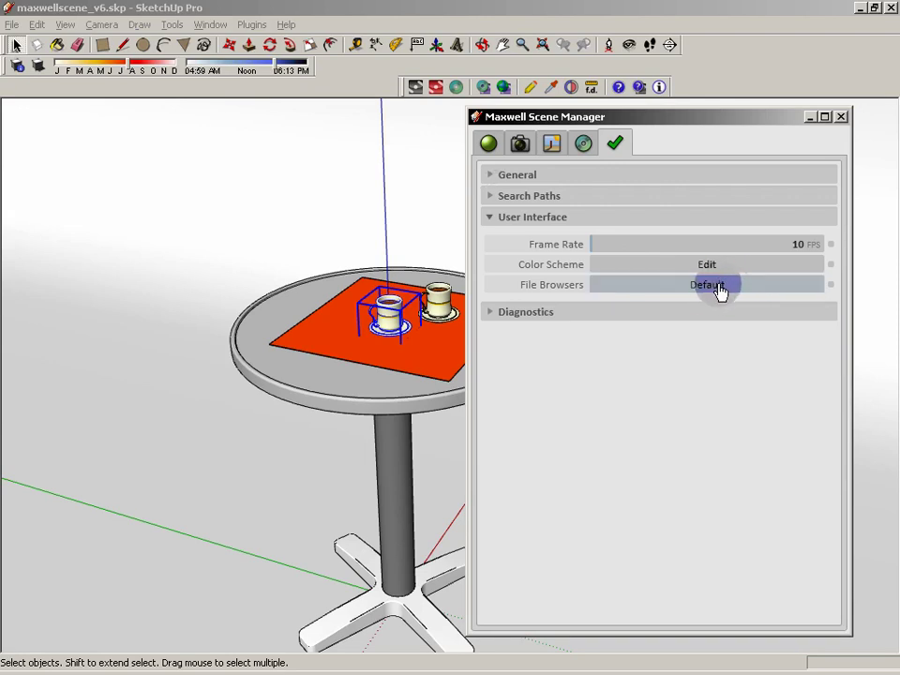
{"action": "left_click", "coordinate": [715, 289]}
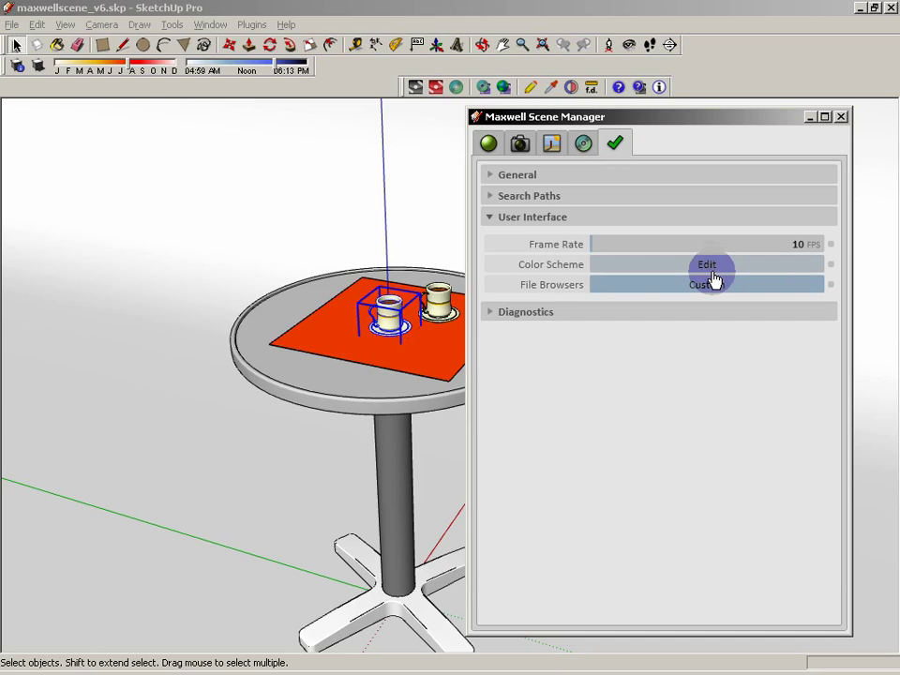
- Try a dark preset in the Color Scheme Editor, restore the light preset and close the editor
{"action": "left_click", "coordinate": [710, 271]}
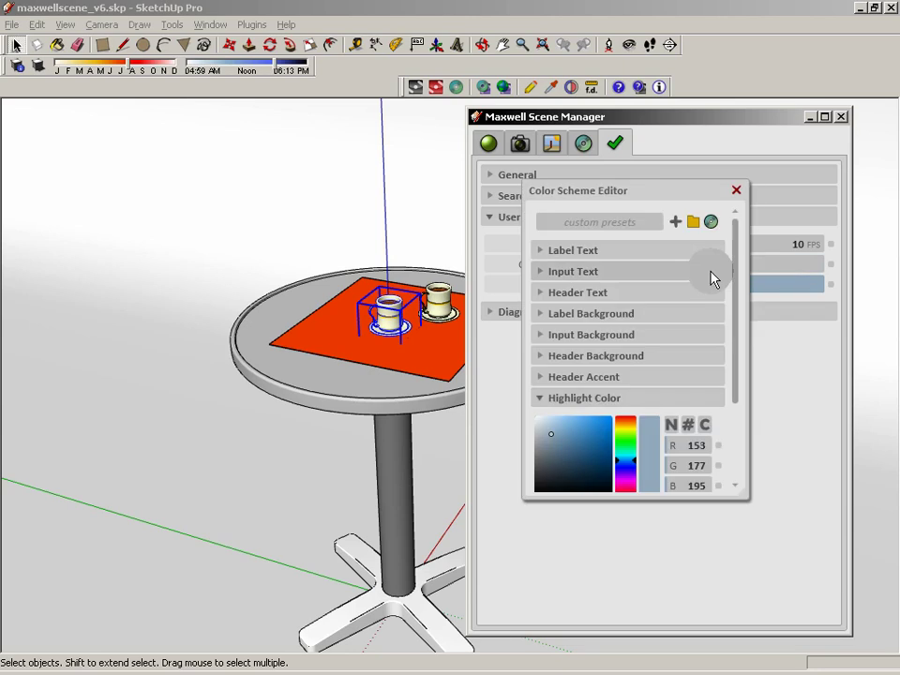
{"action": "left_click", "coordinate": [653, 228]}
{"action": "left_click", "coordinate": [591, 249]}
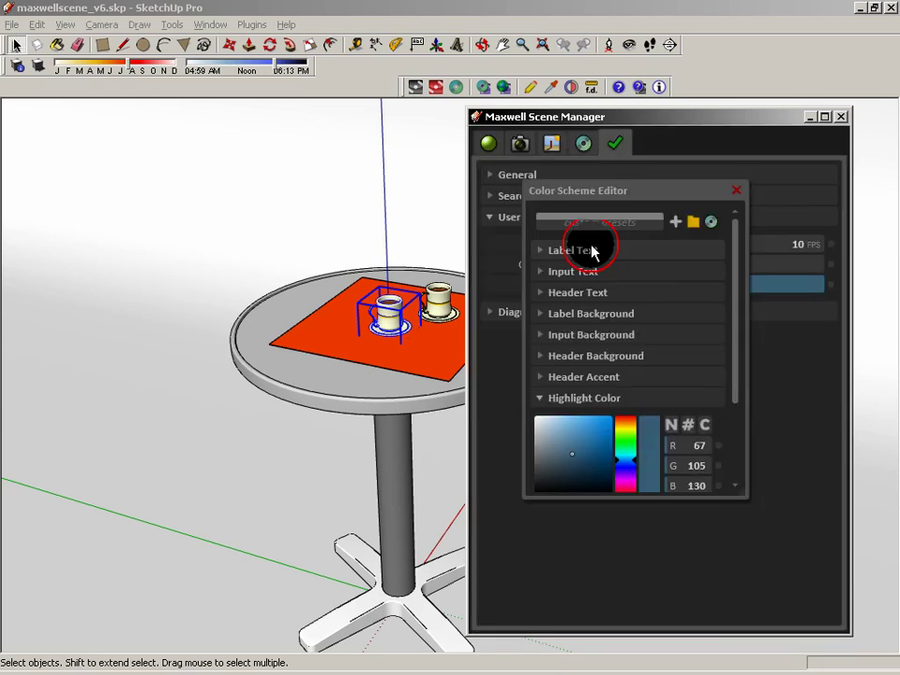
{"action": "left_click", "coordinate": [630, 231]}
{"action": "left_click", "coordinate": [606, 259]}
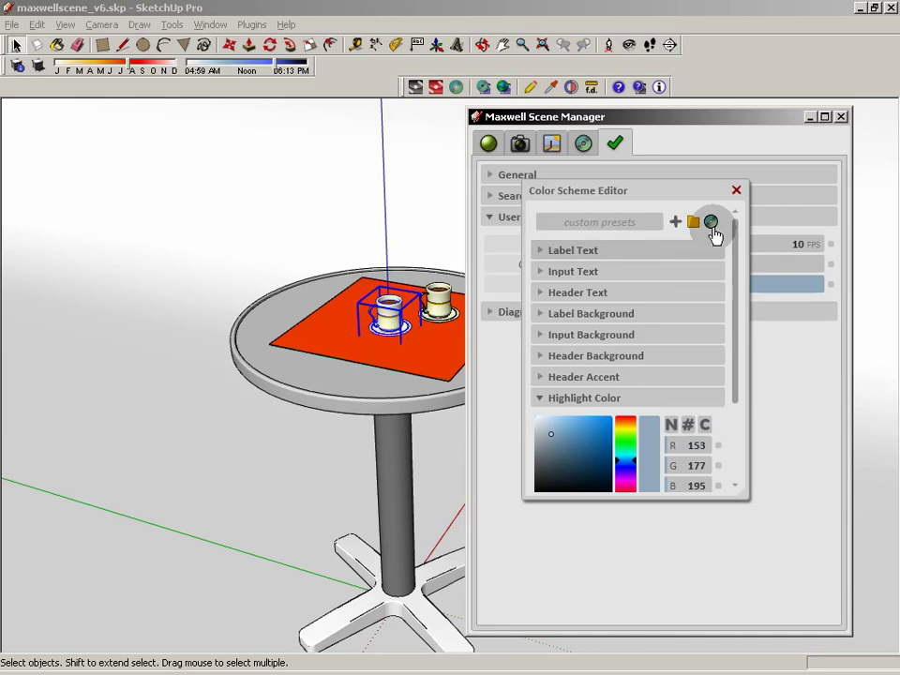
{"action": "left_click", "coordinate": [736, 192]}
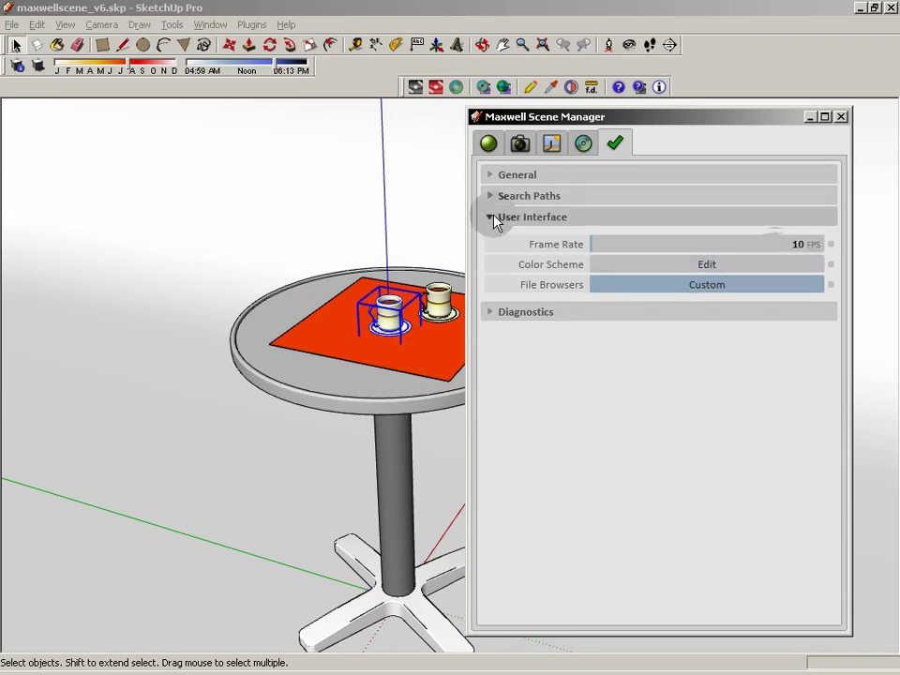
- Review the Ruby Echo and JavaScript Echo settings in the Diagnostics options, leaving all option sections collapsed
{"action": "left_click", "coordinate": [491, 221]}
{"action": "left_click", "coordinate": [491, 238]}
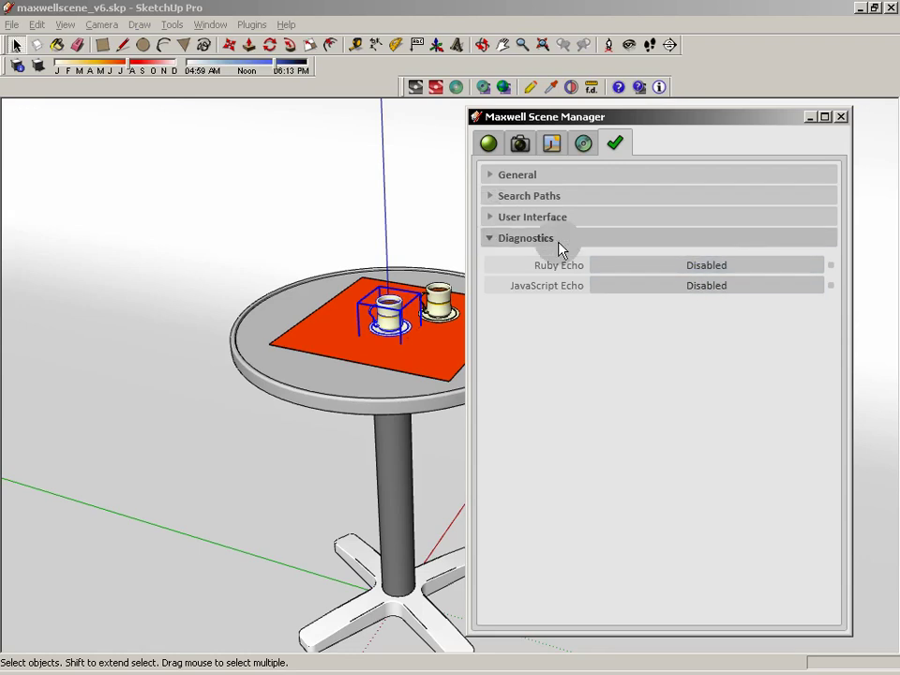
{"action": "left_click", "coordinate": [489, 241]}
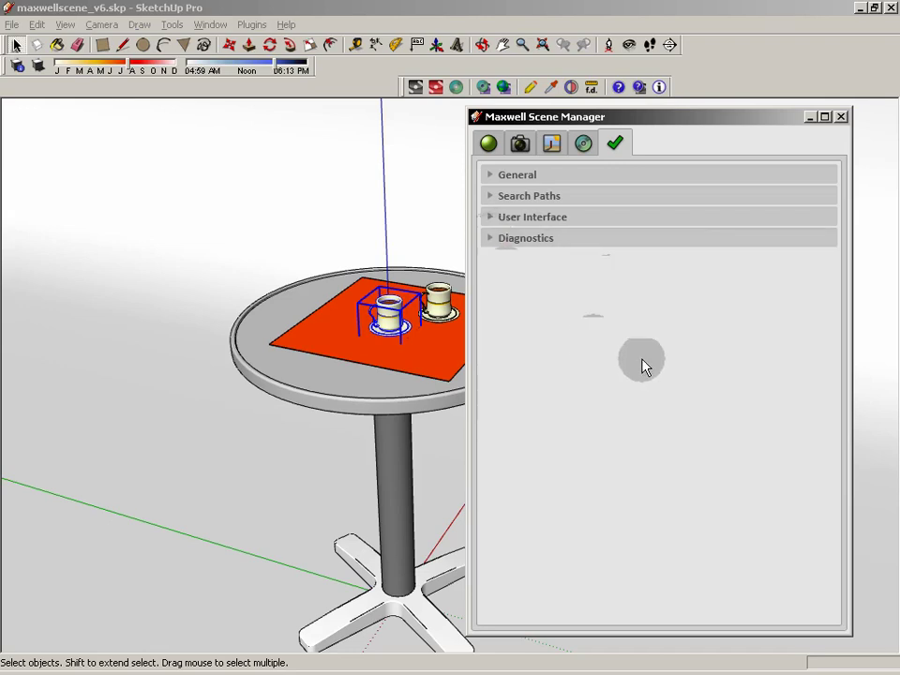
- Review the render output settings in their expanded and reduced layouts, and collapse the Export section
{"action": "left_click", "coordinate": [582, 142]}
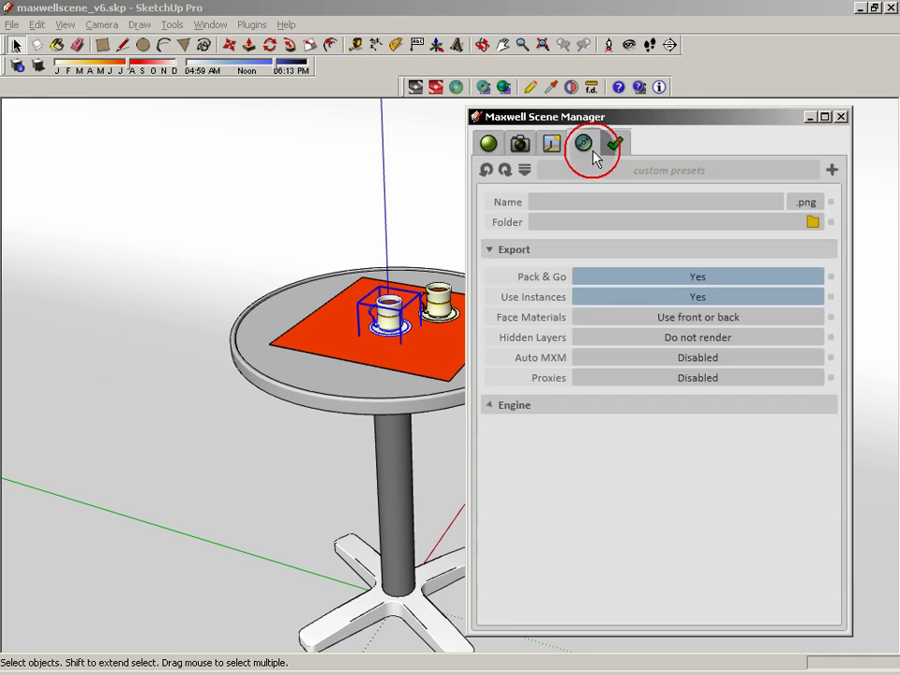
{"action": "left_click", "coordinate": [524, 173]}
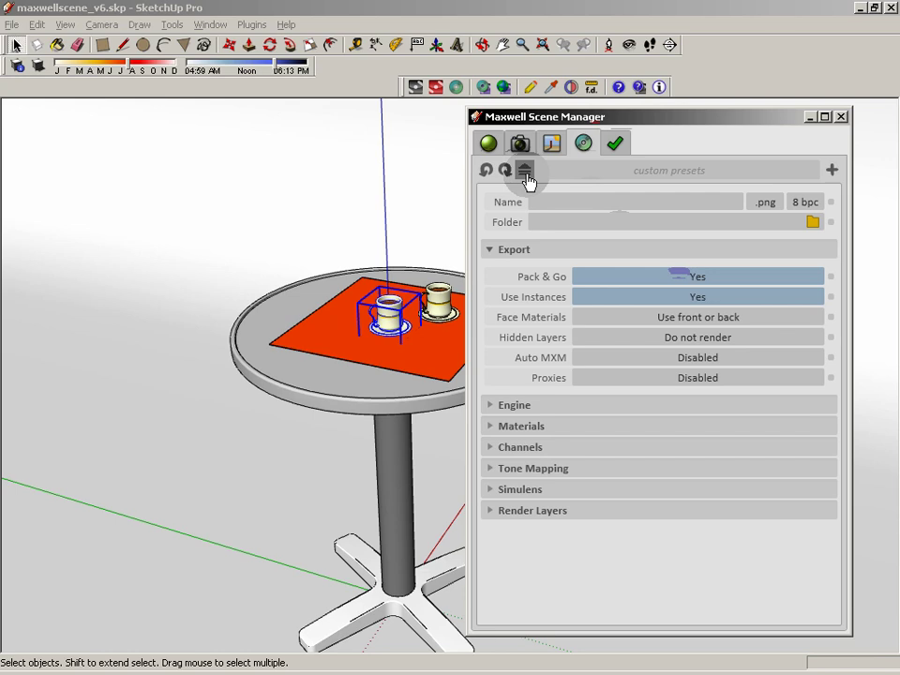
{"action": "left_click", "coordinate": [524, 173]}
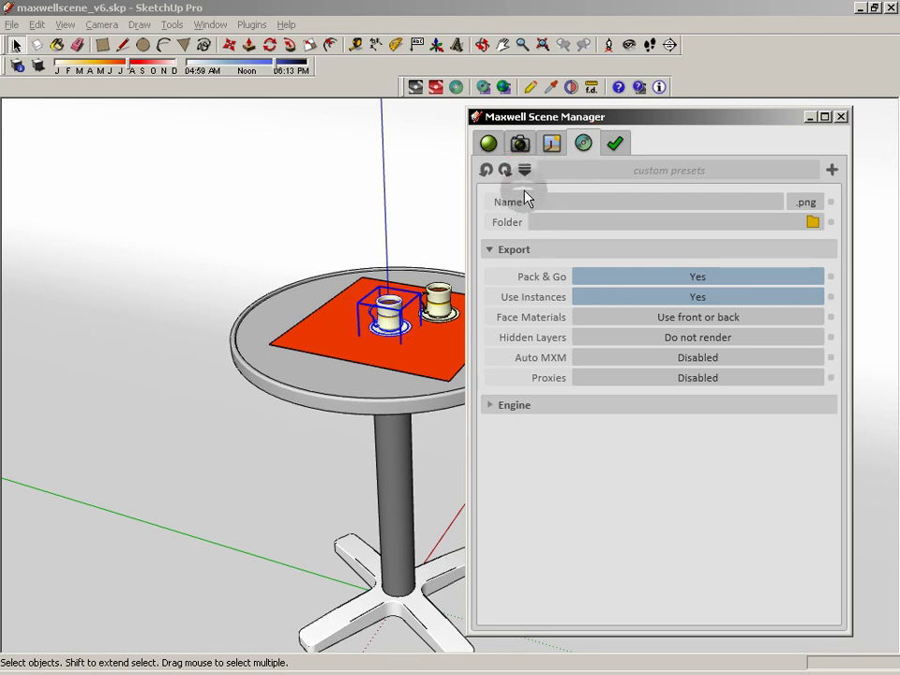
{"action": "left_click", "coordinate": [489, 249]}
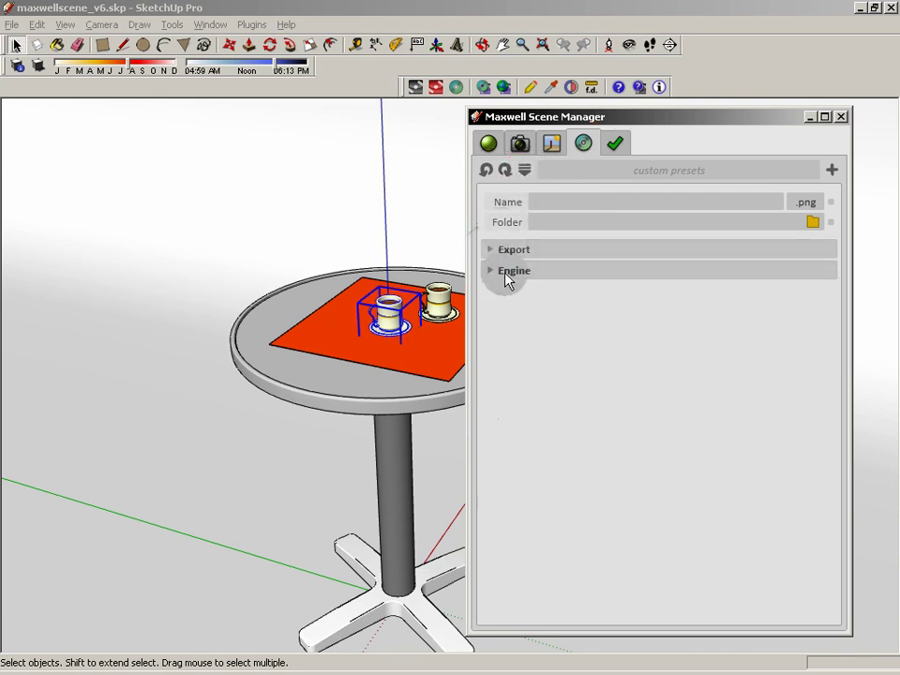
- Show the full set of render output sections, inspect the Materials section, collapse it and return to the reduced layout
{"action": "left_click", "coordinate": [525, 172]}
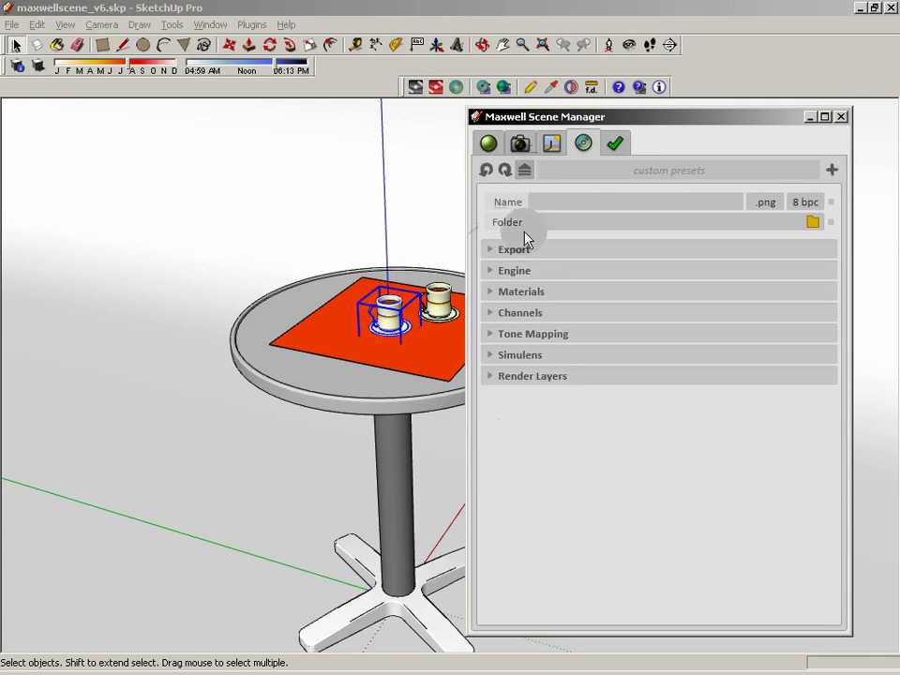
{"action": "left_click", "coordinate": [490, 294]}
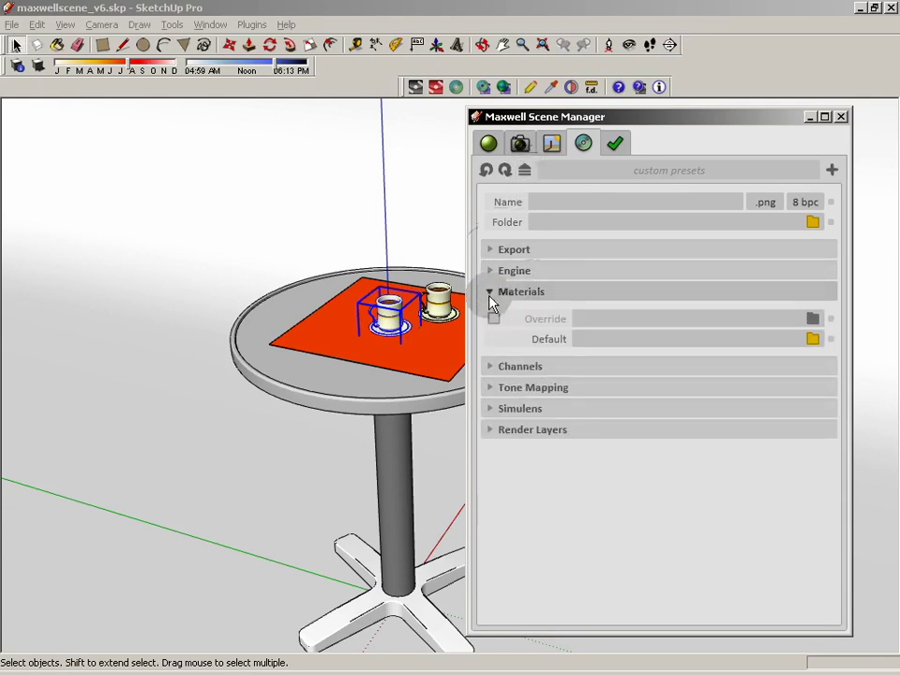
{"action": "left_click", "coordinate": [490, 294]}
{"action": "left_click", "coordinate": [528, 172]}
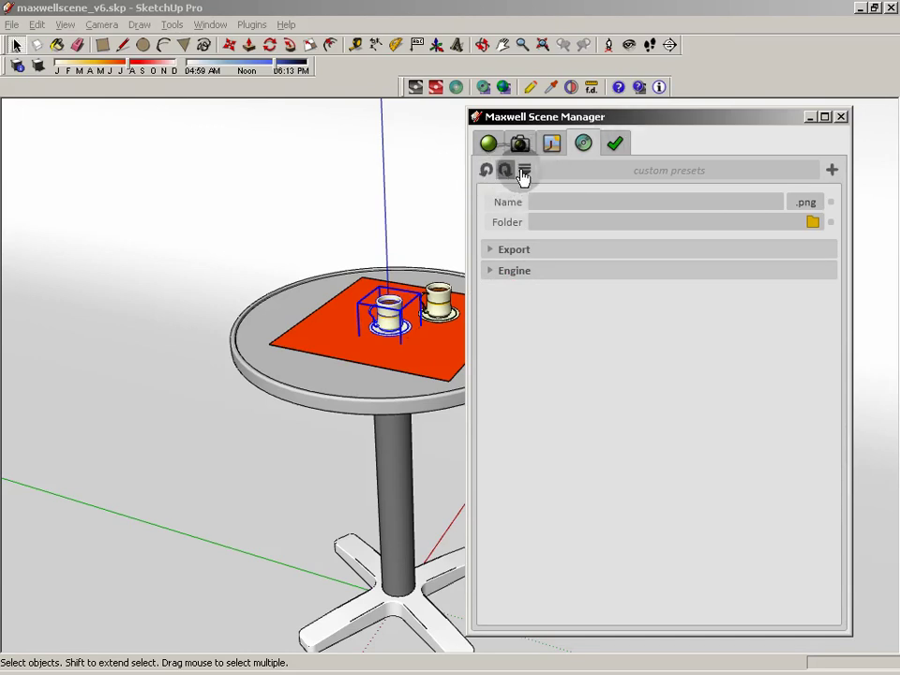
- View the custom presets list for the output settings, dismiss it and close the Maxwell Scene Manager
{"action": "left_click", "coordinate": [802, 171]}
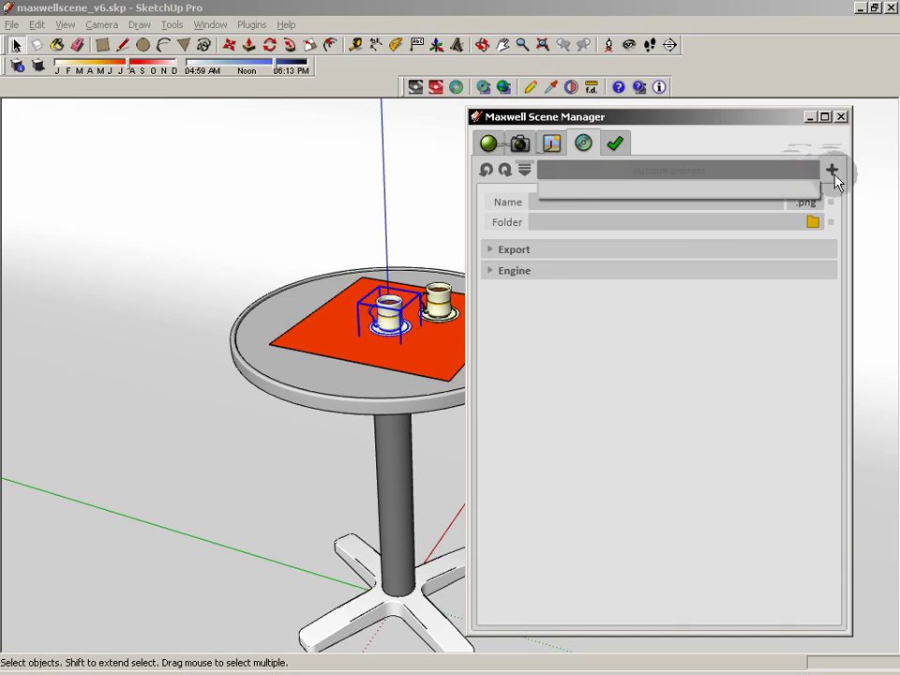
{"action": "left_click", "coordinate": [740, 155]}
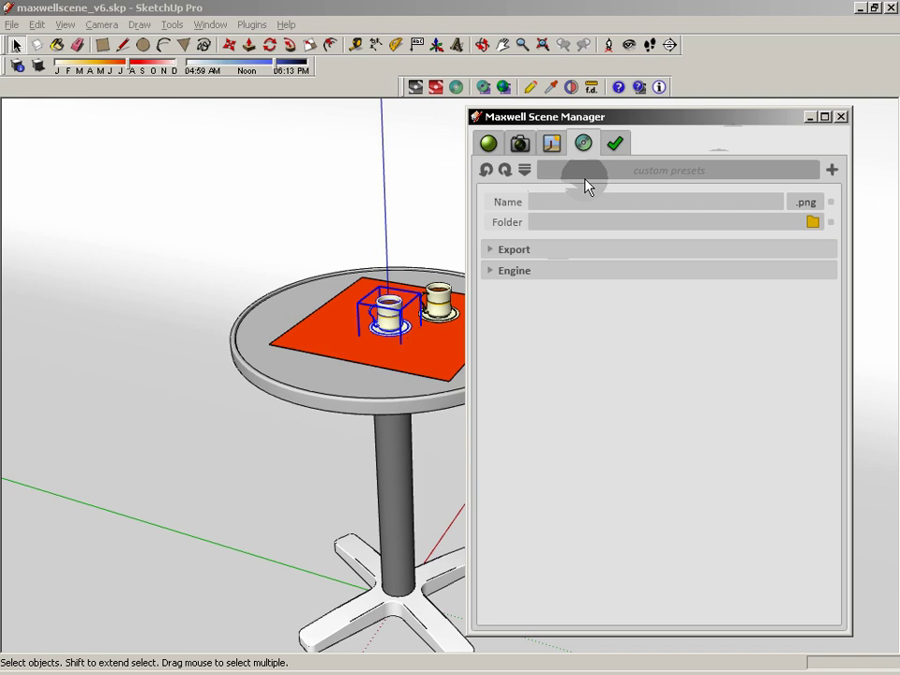
{"action": "left_click", "coordinate": [840, 116]}
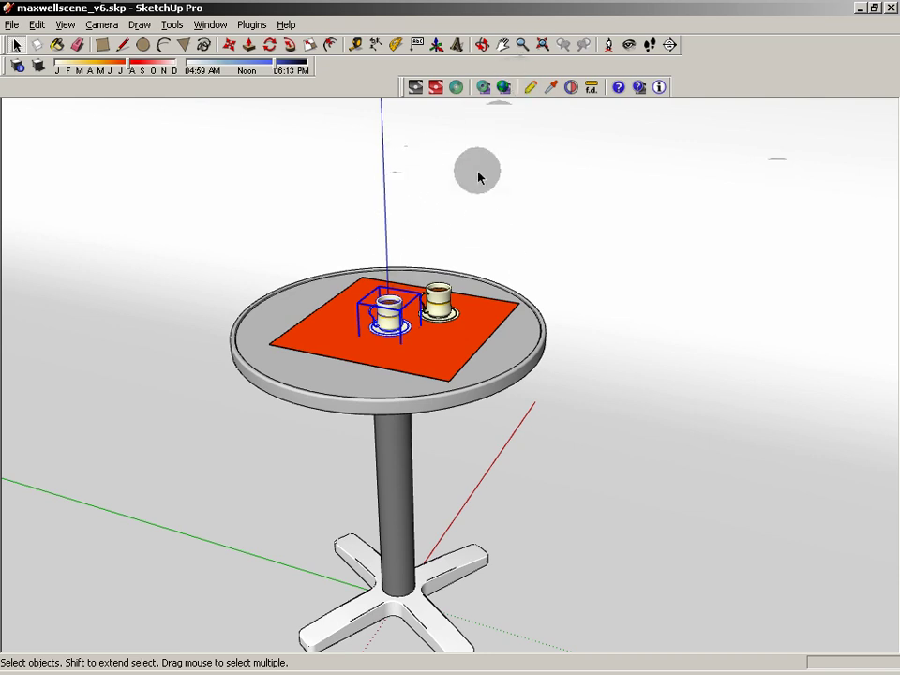
- Frame the tabletop and both cups closely and save the view as a new scene without saving style changes
{"action": "scroll", "coordinate": [450, 277], "scroll_direction": "up", "scroll_amount": 6}
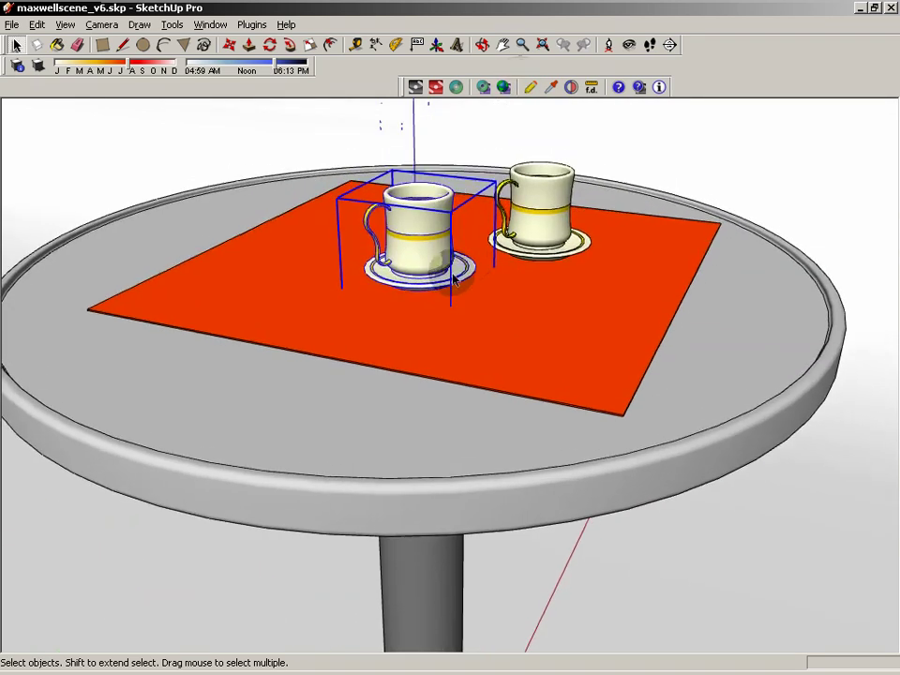
{"action": "scroll", "coordinate": [453, 278], "scroll_direction": "up", "scroll_amount": 3}
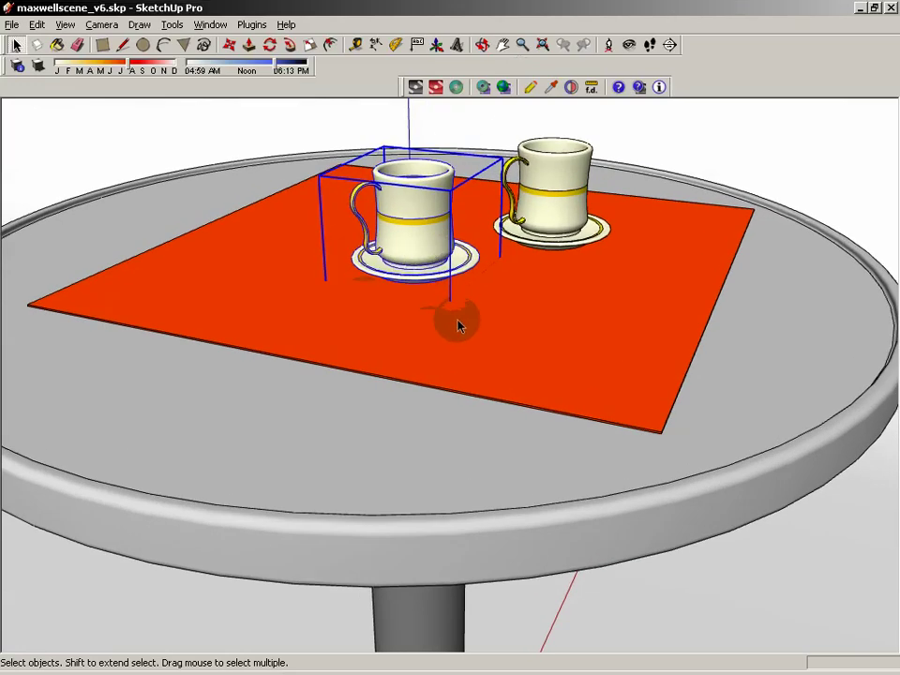
{"action": "middle_click_drag", "start_coordinate": [458, 326], "coordinate": [459, 321]}
{"action": "scroll", "coordinate": [459, 321], "scroll_direction": "down", "scroll_amount": 2}
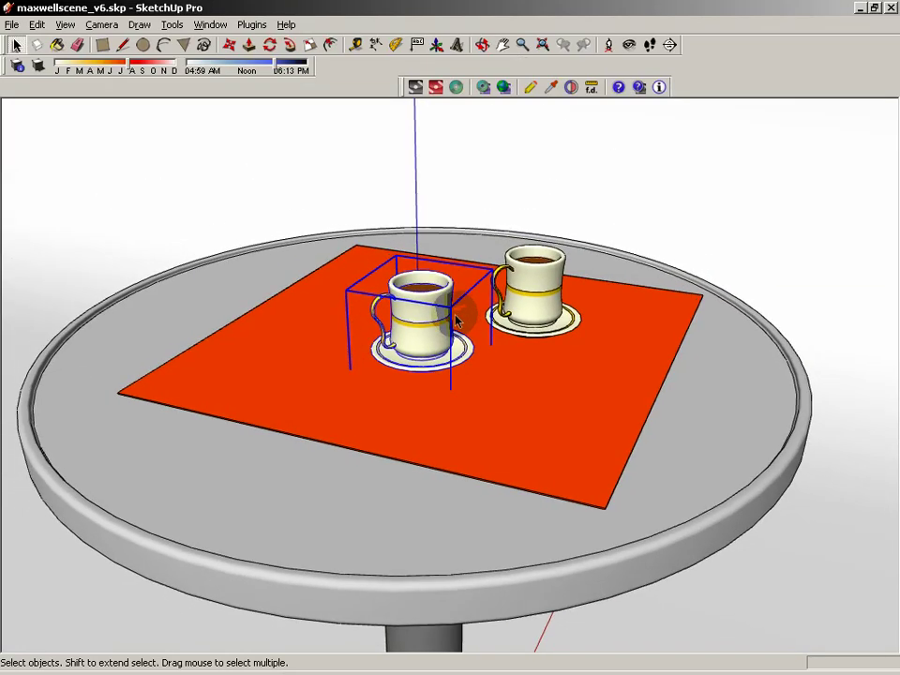
{"action": "left_click", "coordinate": [227, 27]}
{"action": "left_click", "coordinate": [231, 165]}
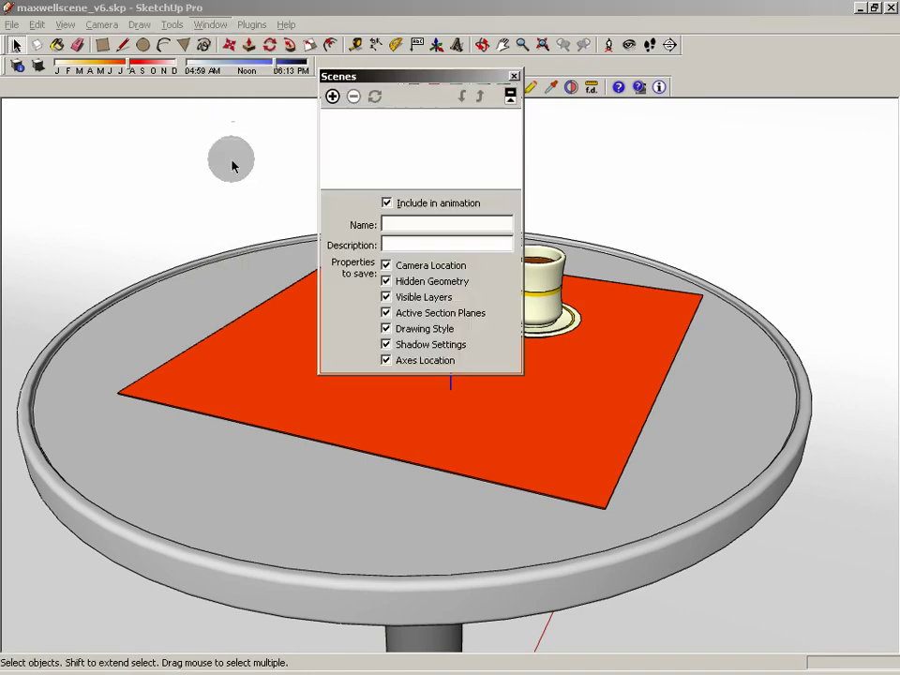
{"action": "left_click", "coordinate": [332, 96]}
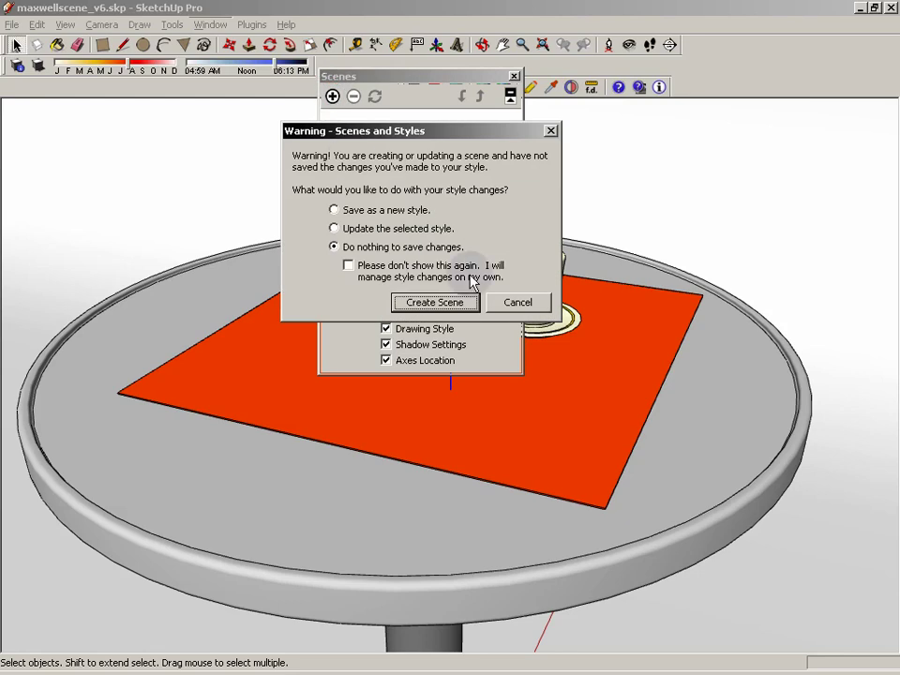
{"action": "left_click", "coordinate": [458, 298]}
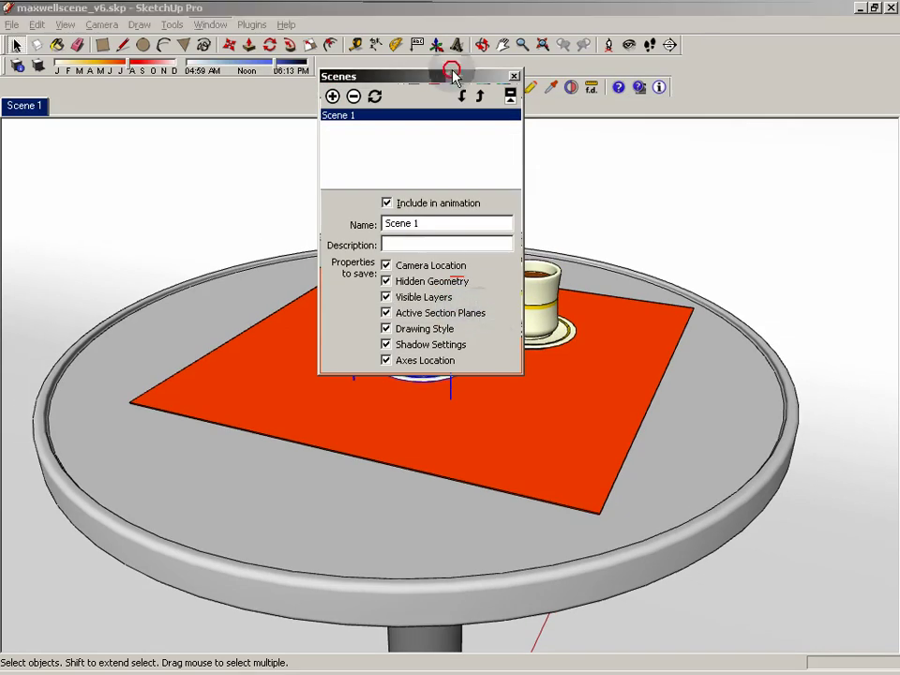
- Add a second scene looking down on the cups from a steeper angle, and close the Scenes window
{"action": "left_click_drag", "start_coordinate": [452, 75], "coordinate": [825, 87]}
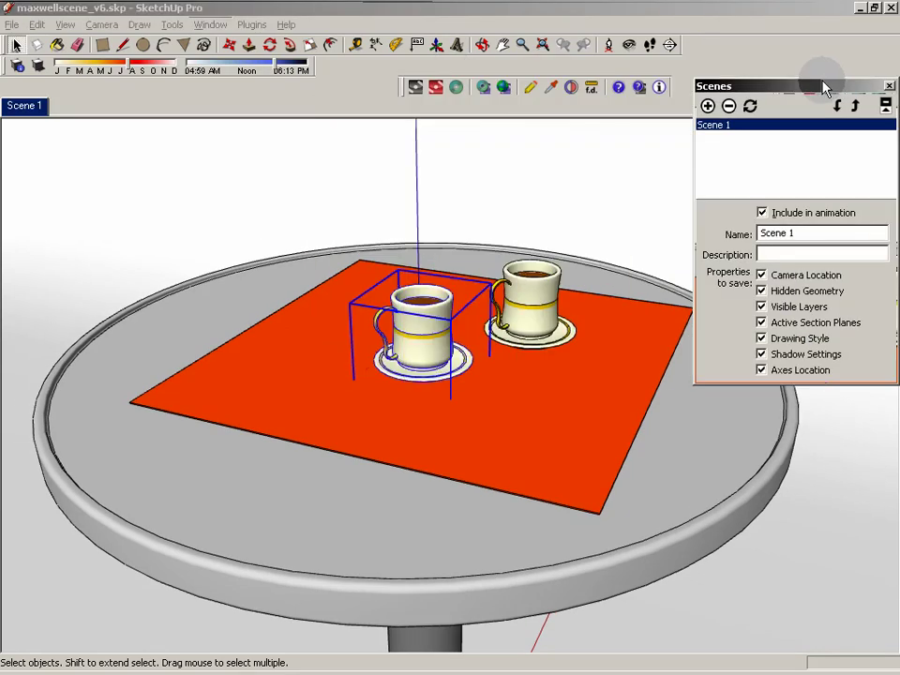
{"action": "left_click", "coordinate": [781, 129]}
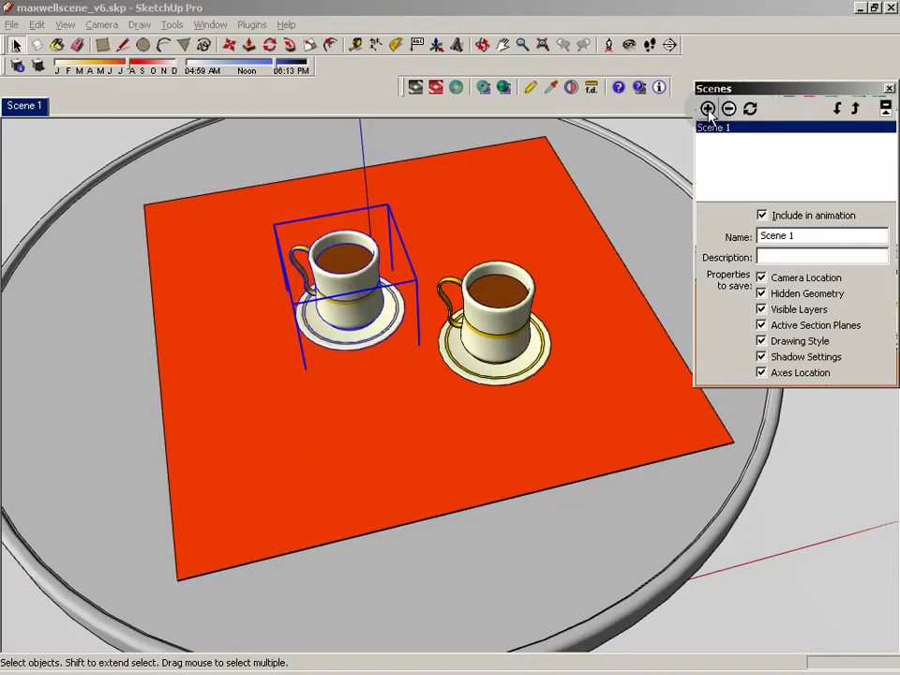
{"action": "left_click", "coordinate": [708, 110]}
{"action": "left_click", "coordinate": [759, 316]}
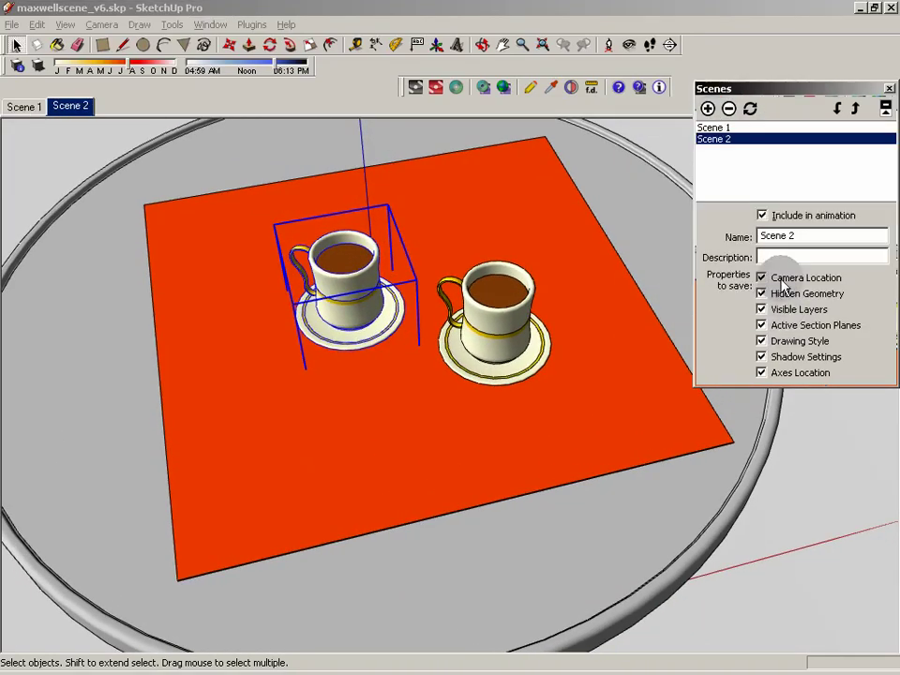
{"action": "left_click", "coordinate": [885, 87]}
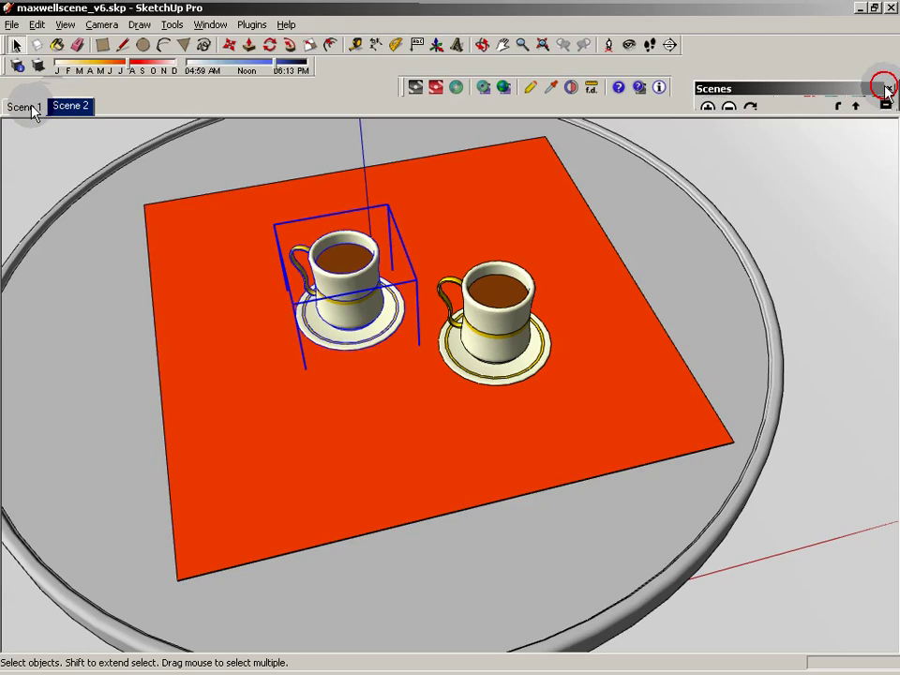
- Compare the two saved views by switching between Scene 1 and Scene 2, ending on Scene 1
{"action": "left_click", "coordinate": [31, 108]}
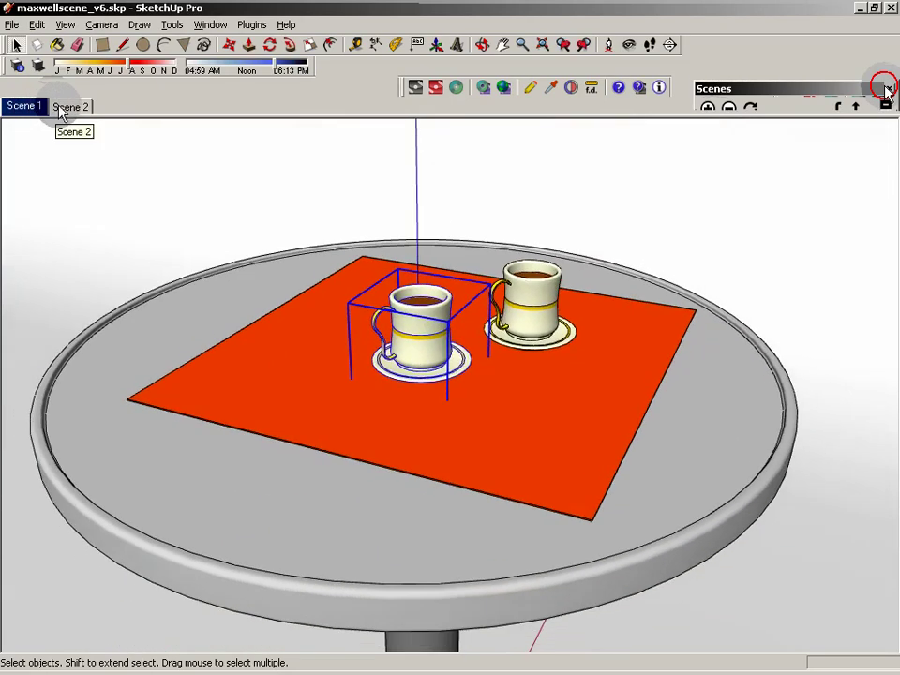
{"action": "left_click", "coordinate": [64, 108]}
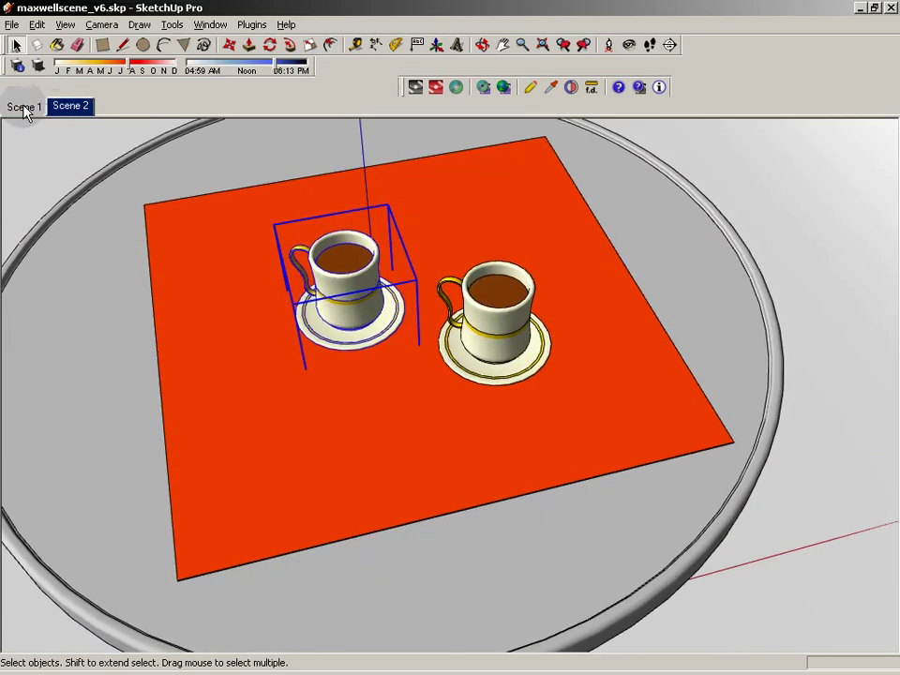
{"action": "left_click", "coordinate": [26, 109]}
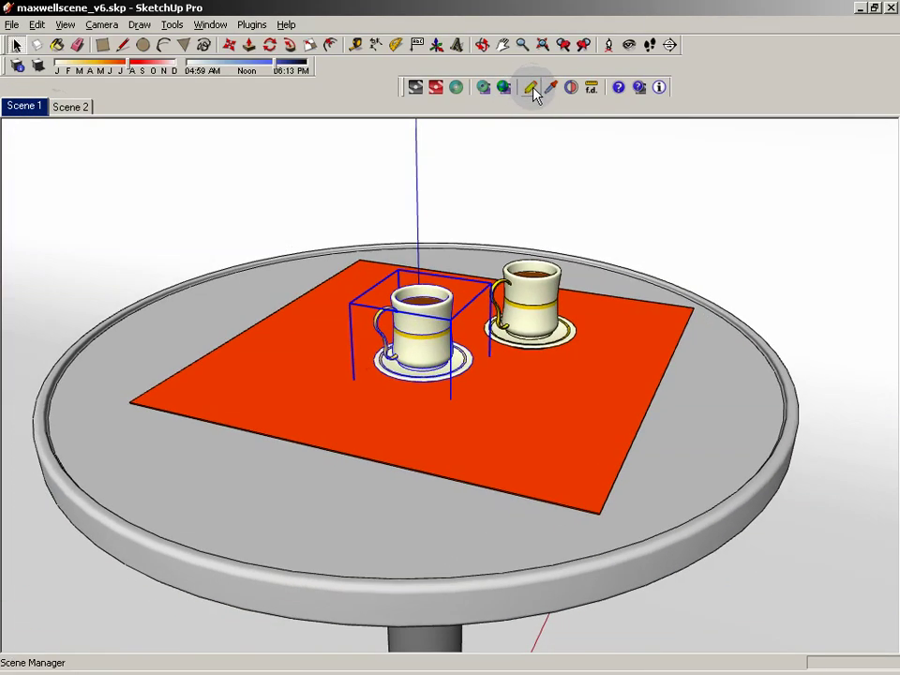
- Review Scene 1's output resolution and exposure in the Maxwell Scene Manager's camera settings, and close the manager
{"action": "left_click", "coordinate": [531, 88]}
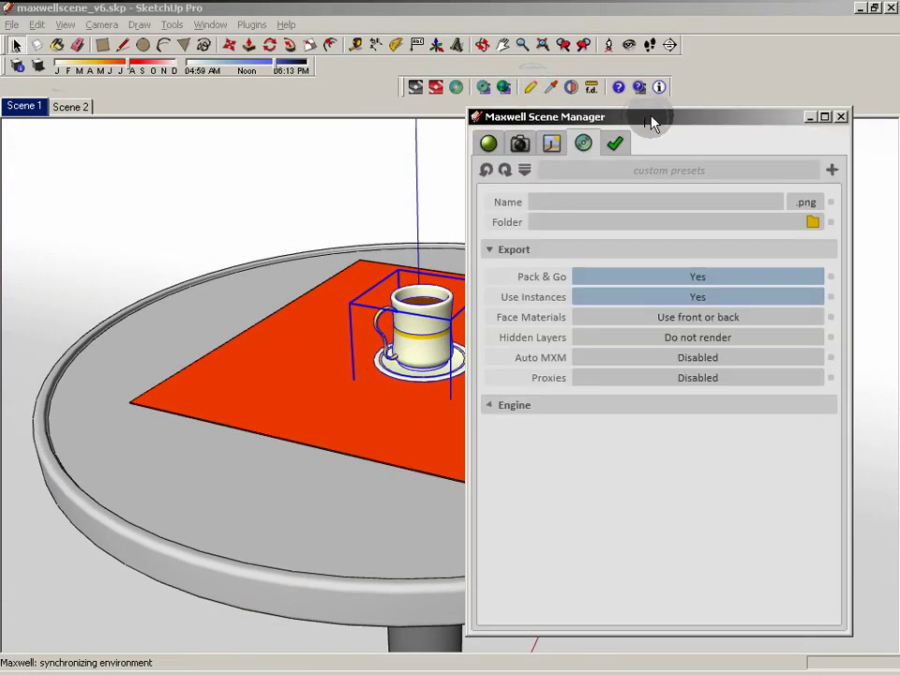
{"action": "left_click_drag", "start_coordinate": [723, 110], "coordinate": [804, 103]}
{"action": "left_click", "coordinate": [596, 136]}
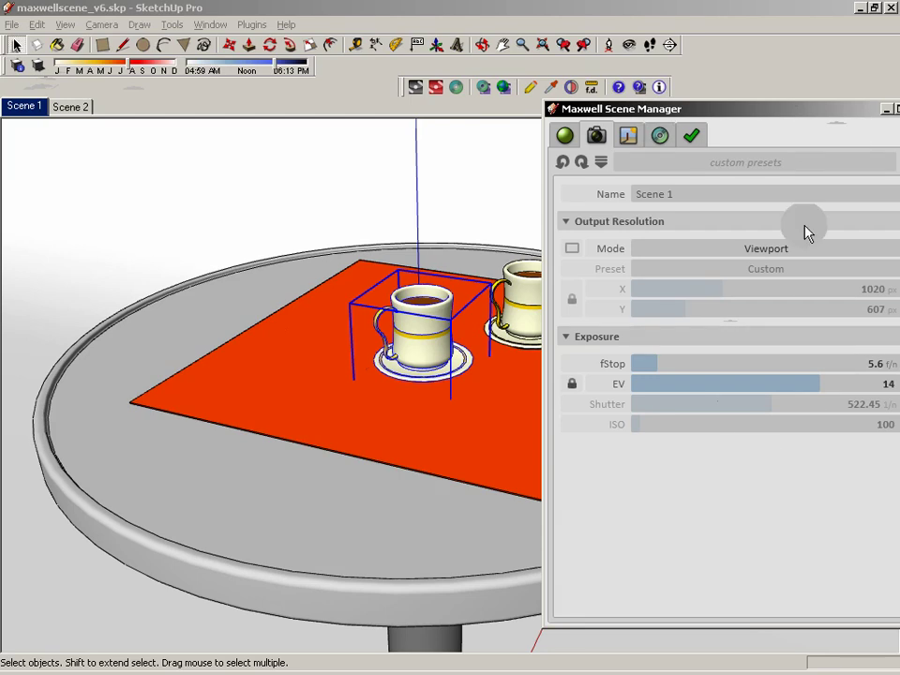
{"action": "left_click", "coordinate": [748, 405]}
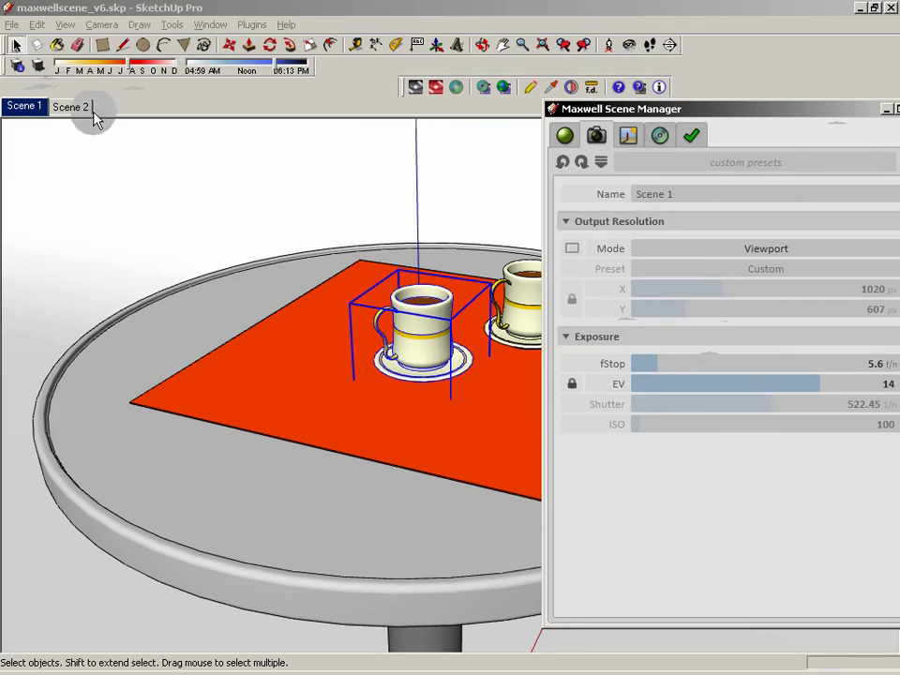
{"action": "left_click_drag", "start_coordinate": [840, 111], "coordinate": [733, 105]}
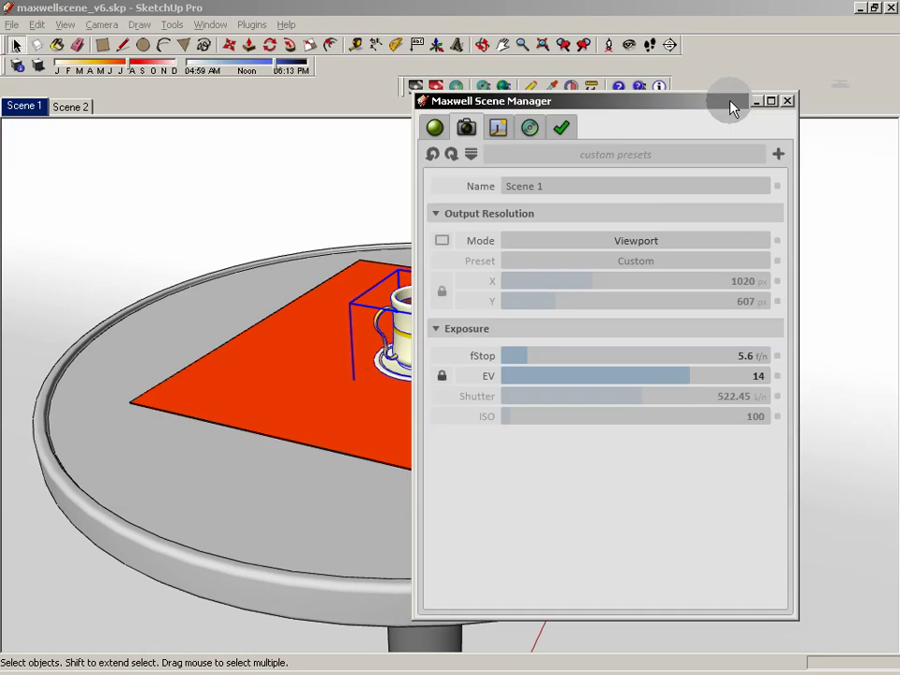
{"action": "left_click", "coordinate": [787, 99]}
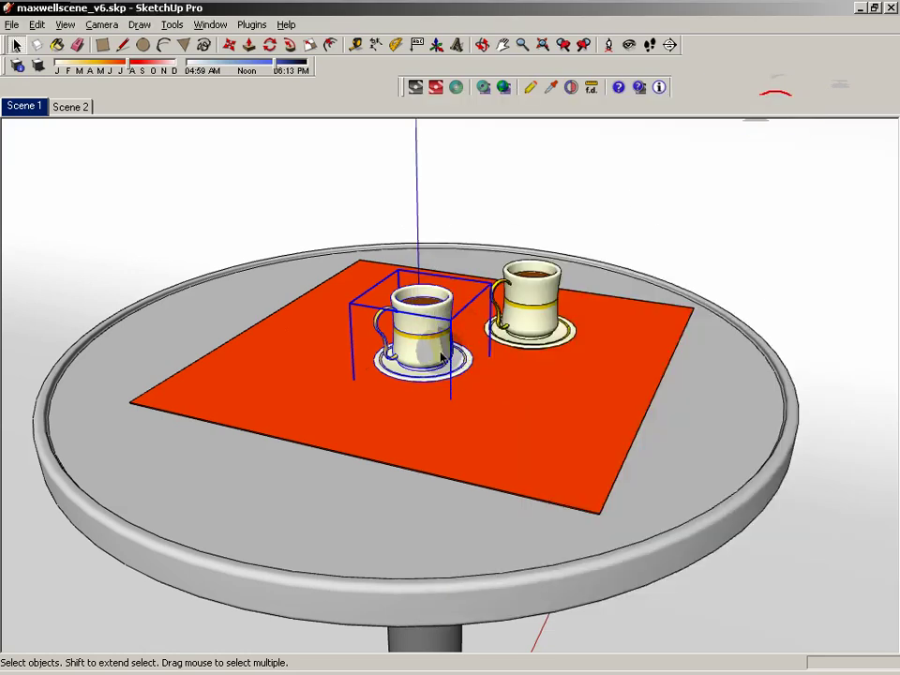